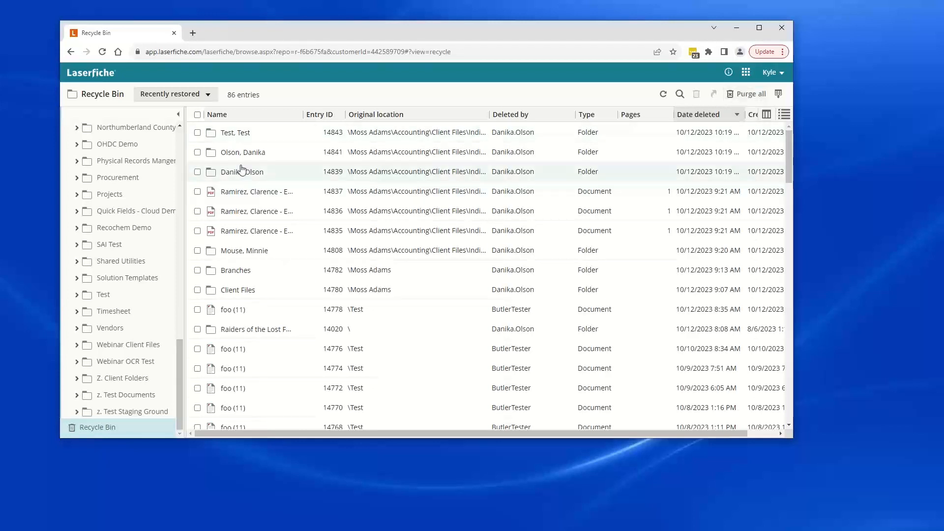
Step: Select the 'Mouse, Minnie' folder in the web recycle bin and open its context menu to view the Purge and Restore options
{"action": "left_click", "coordinate": [197, 250]}
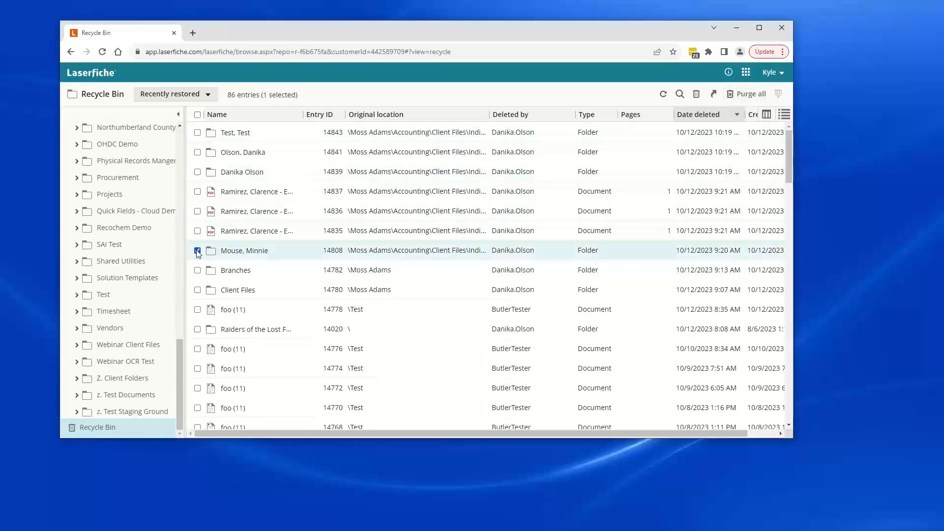
{"action": "right_click", "coordinate": [250, 253]}
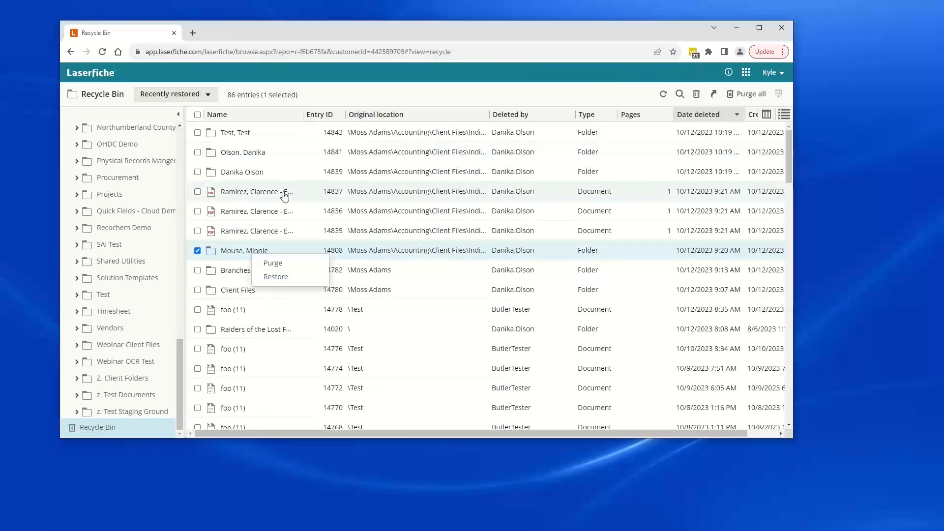
{"action": "left_click", "coordinate": [326, 79]}
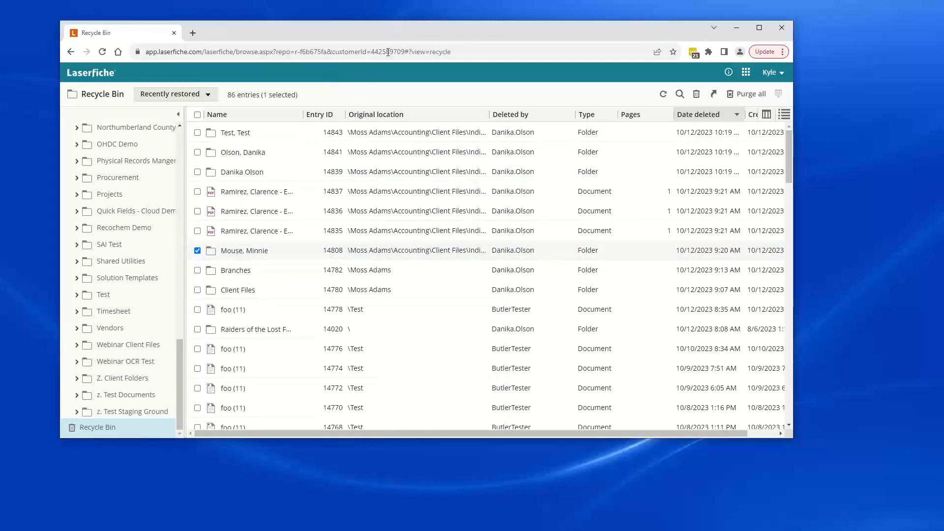
Step: Open the LFTraining repository's Recycle Bin in the desktop client
{"action": "left_click_drag", "start_coordinate": [392, 36], "coordinate": [587, 30]}
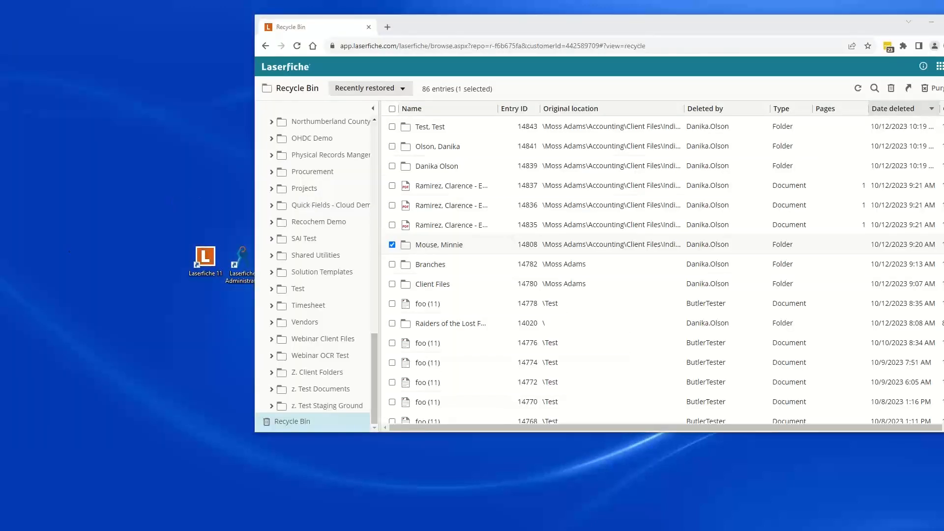
{"action": "left_click_drag", "start_coordinate": [0, 66], "coordinate": [487, 48]}
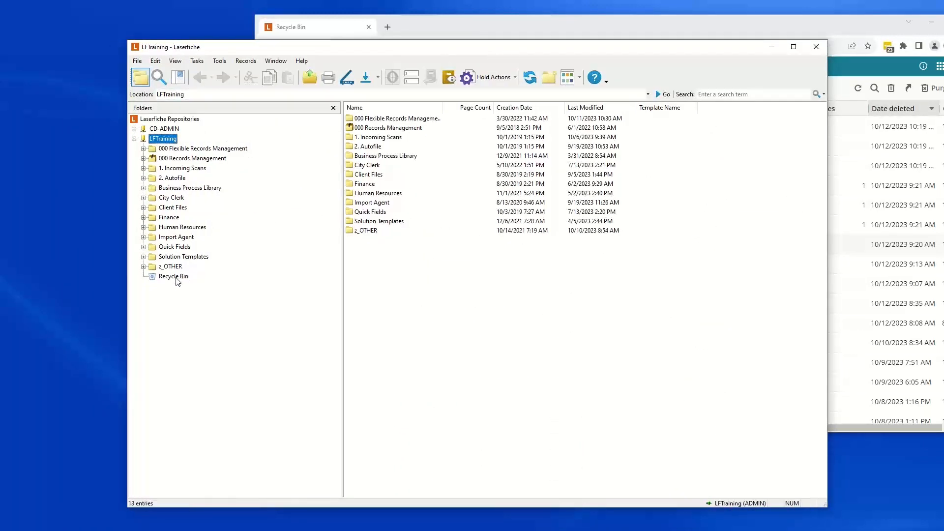
{"action": "left_click", "coordinate": [177, 277]}
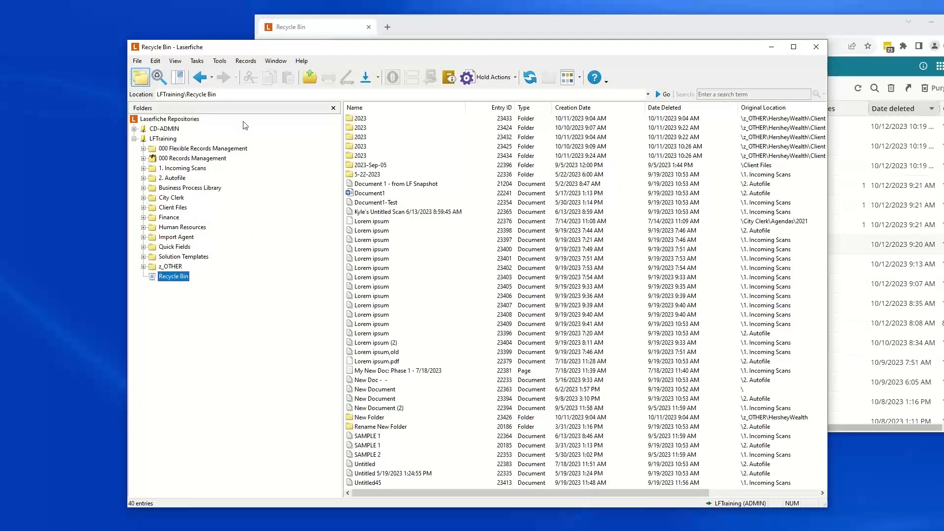
Step: Search the Recycle Bin for entry names containing lorem
{"action": "left_click", "coordinate": [158, 79]}
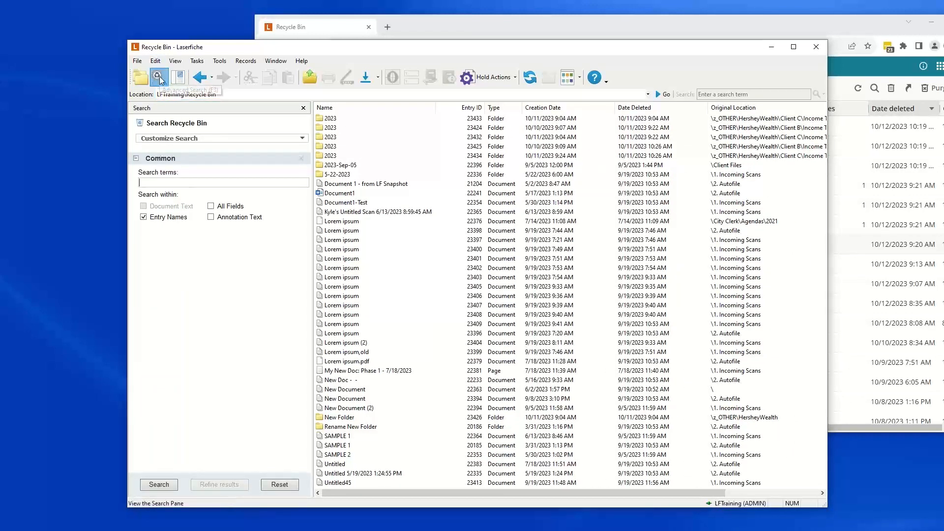
{"action": "left_click", "coordinate": [164, 184]}
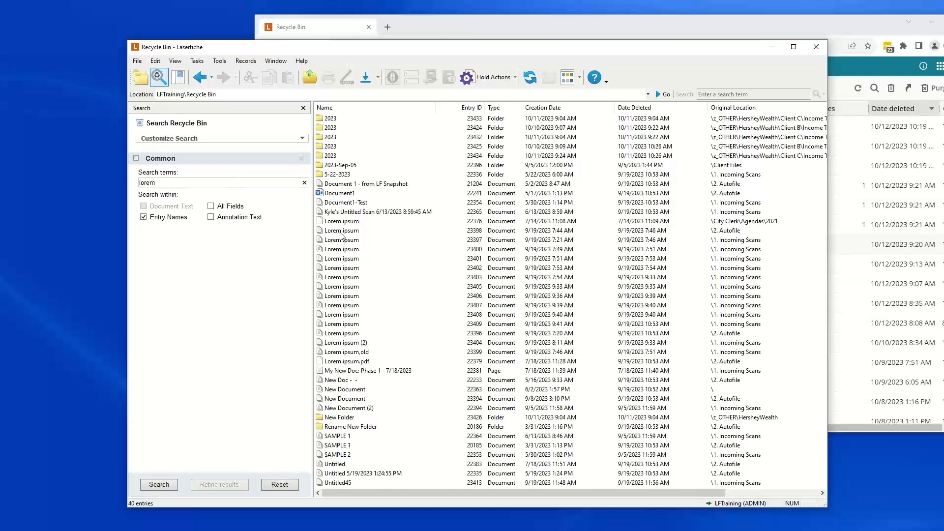
{"action": "left_click", "coordinate": [158, 484]}
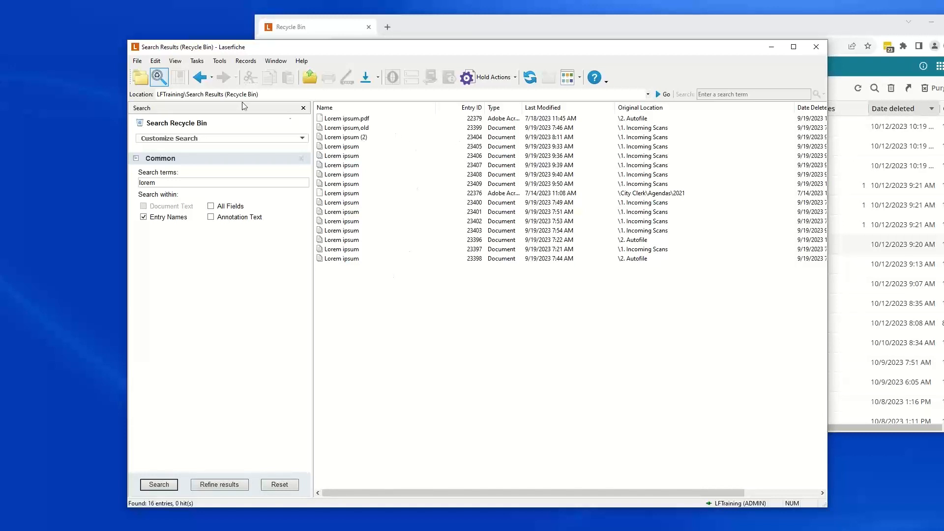
Step: Try downloading a metadata report of the search results with report type Excel, and cancel the dialog
{"action": "left_click", "coordinate": [138, 61]}
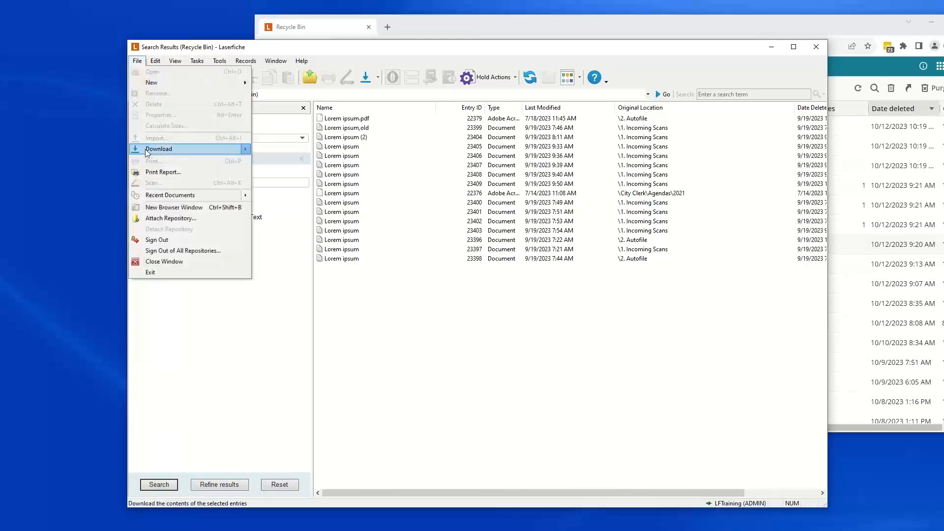
{"action": "mouse_move", "coordinate": [147, 153]}
{"action": "left_click", "coordinate": [284, 195]}
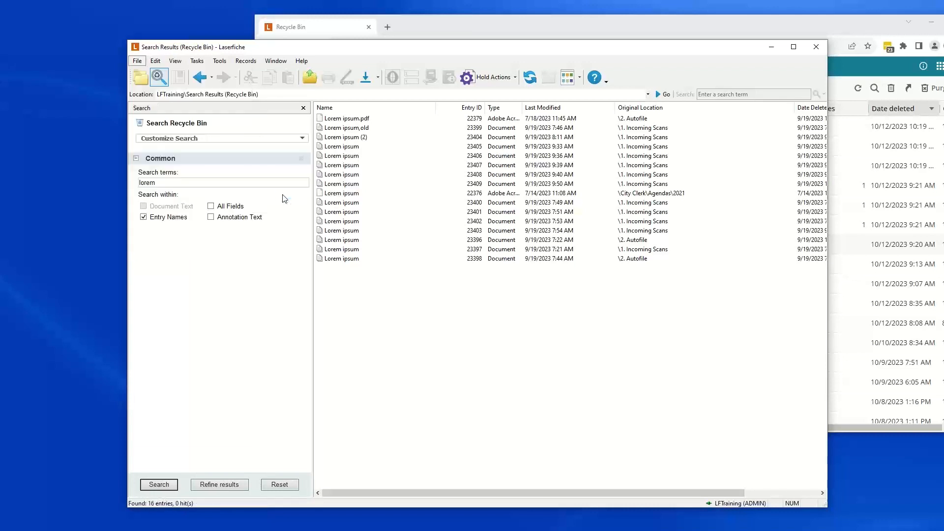
{"action": "left_click", "coordinate": [491, 197]}
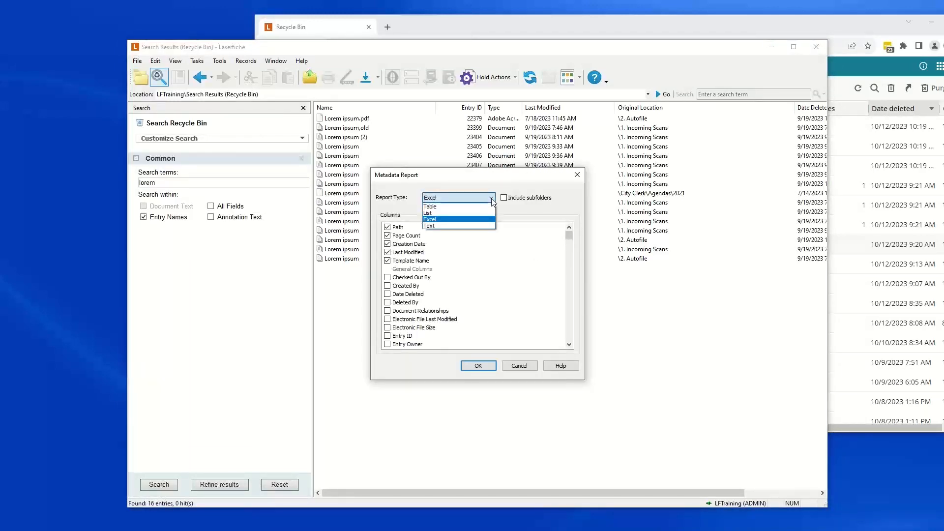
{"action": "left_click", "coordinate": [448, 222]}
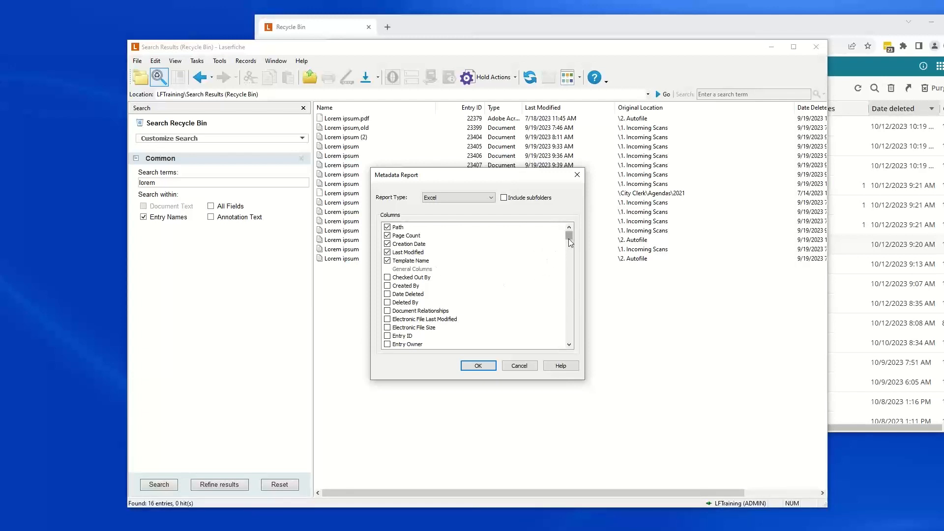
{"action": "left_click_drag", "start_coordinate": [569, 238], "coordinate": [540, 255]}
{"action": "left_click", "coordinate": [515, 365]}
Step: Try to print a metadata report of the search results in Table format, and dismiss the error
{"action": "left_click", "coordinate": [137, 60]}
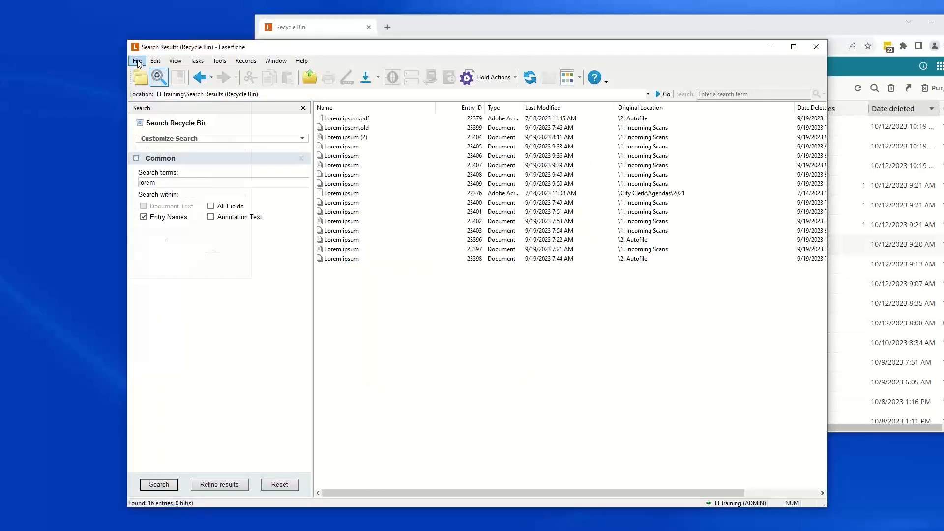
{"action": "left_click", "coordinate": [162, 173]}
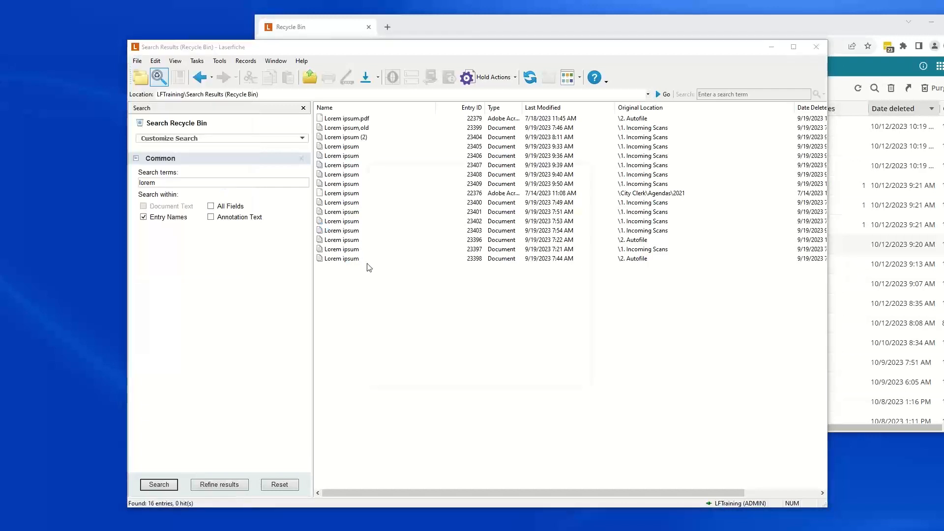
{"action": "left_click", "coordinate": [491, 198]}
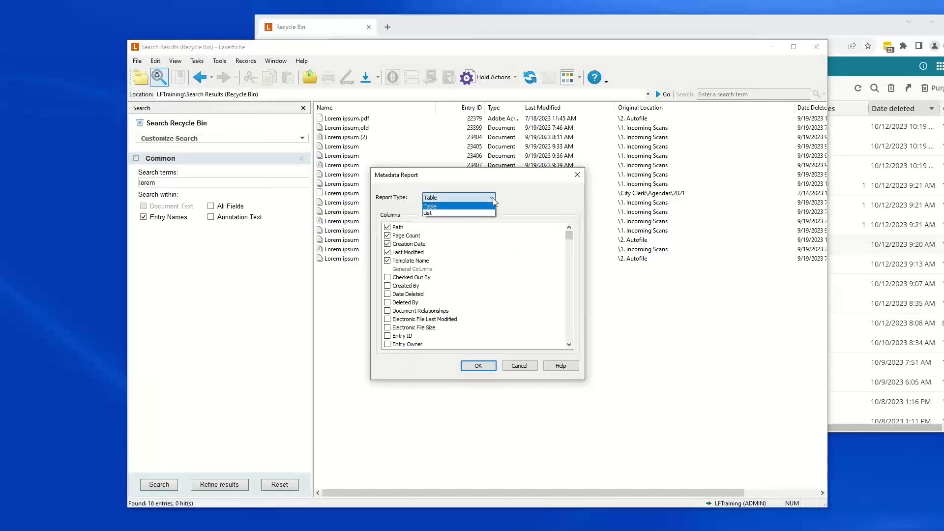
{"action": "left_click", "coordinate": [462, 207]}
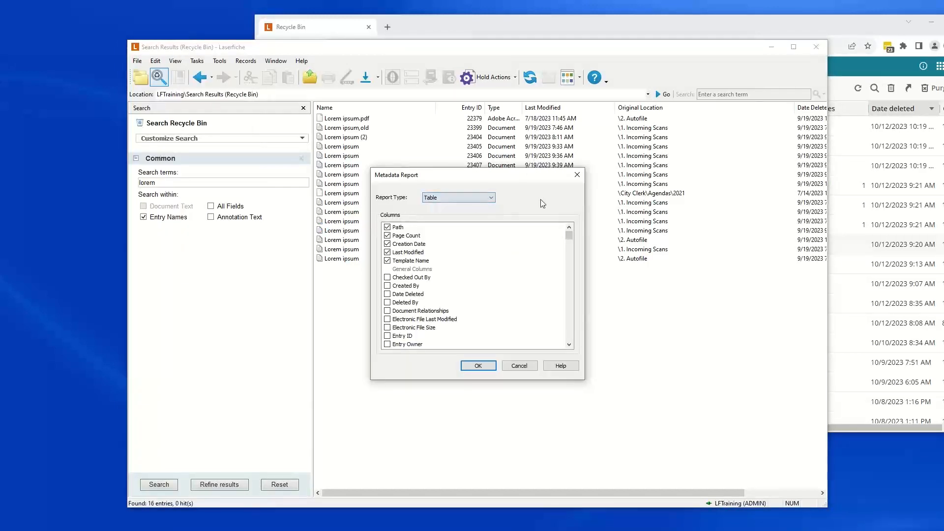
{"action": "left_click", "coordinate": [478, 366]}
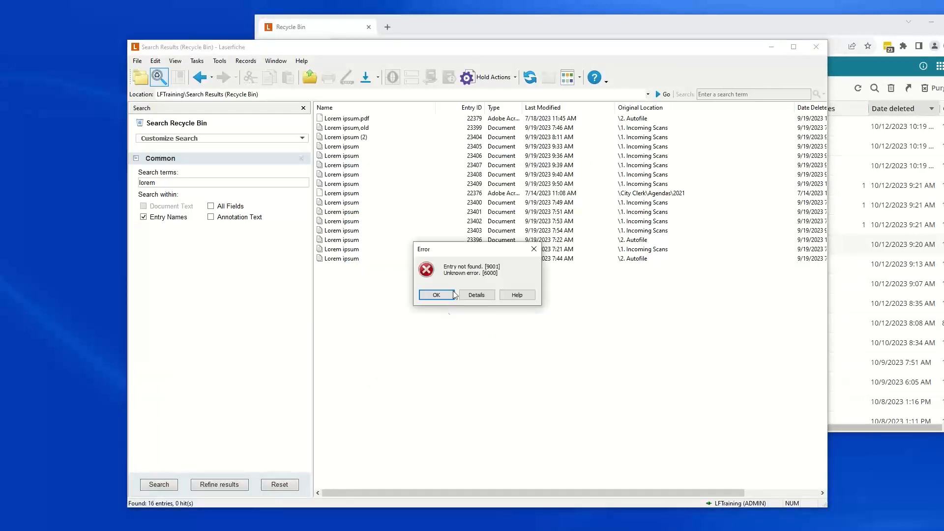
{"action": "left_click", "coordinate": [437, 295]}
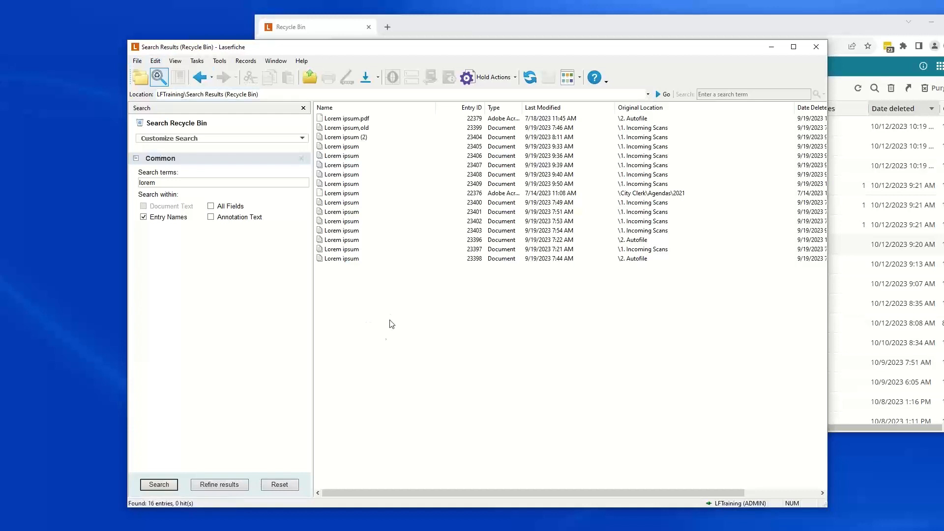
{"action": "left_click", "coordinate": [138, 61]}
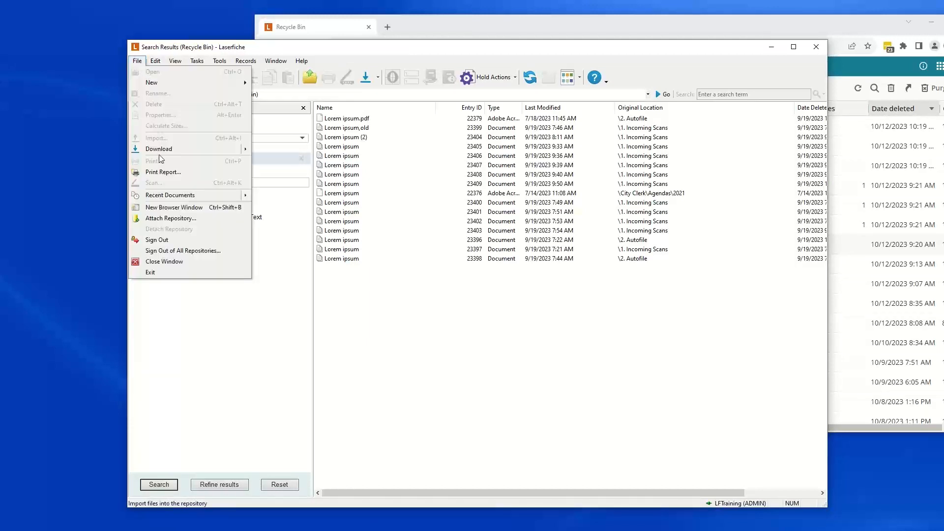
{"action": "mouse_move", "coordinate": [160, 149]}
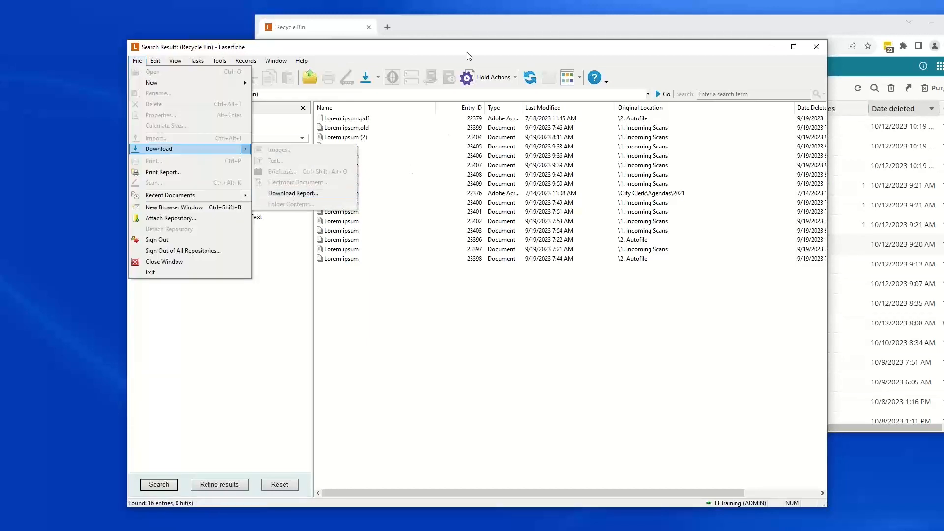
{"action": "left_click", "coordinate": [470, 35]}
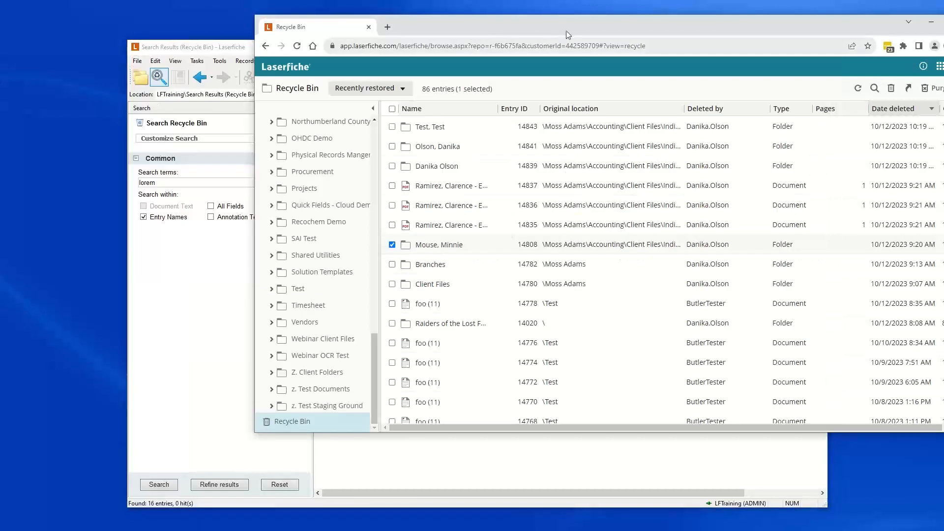
{"action": "left_click_drag", "start_coordinate": [566, 32], "coordinate": [371, 33]}
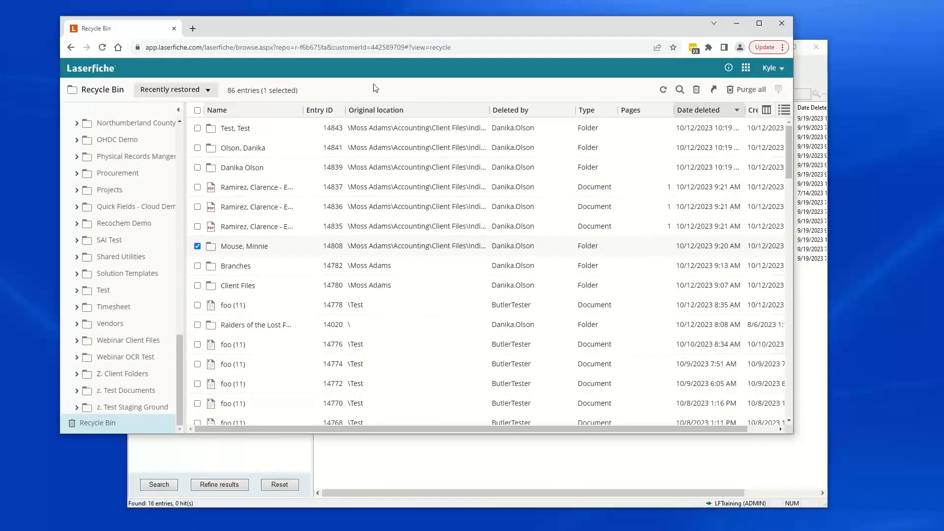
{"action": "right_click", "coordinate": [255, 207]}
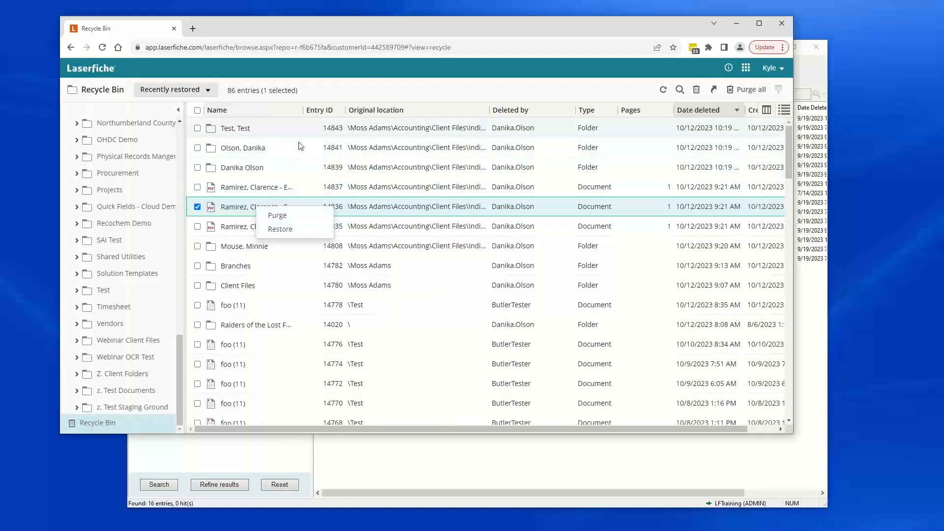
{"action": "left_click", "coordinate": [366, 462]}
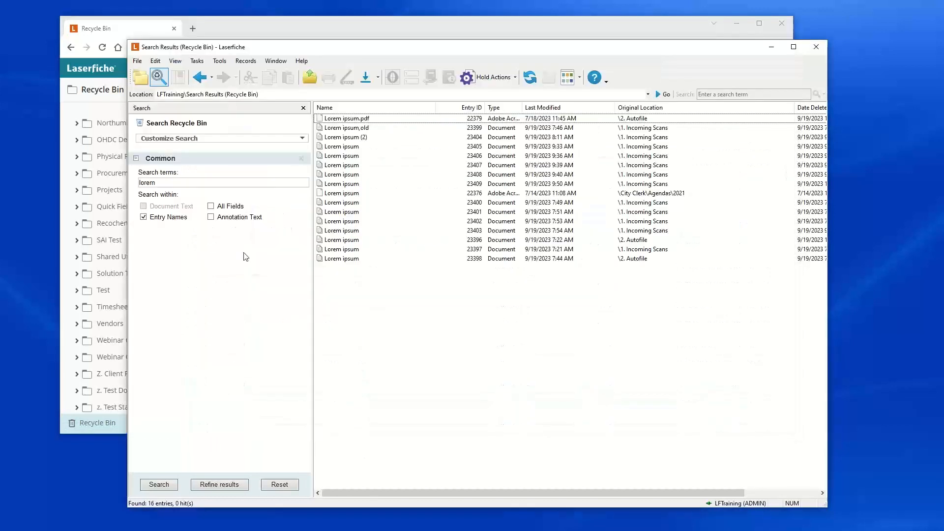
Step: Sign out of the LFTraining repository in the desktop client
{"action": "left_click", "coordinate": [137, 61]}
{"action": "left_click", "coordinate": [156, 240]}
{"action": "left_click", "coordinate": [141, 77]}
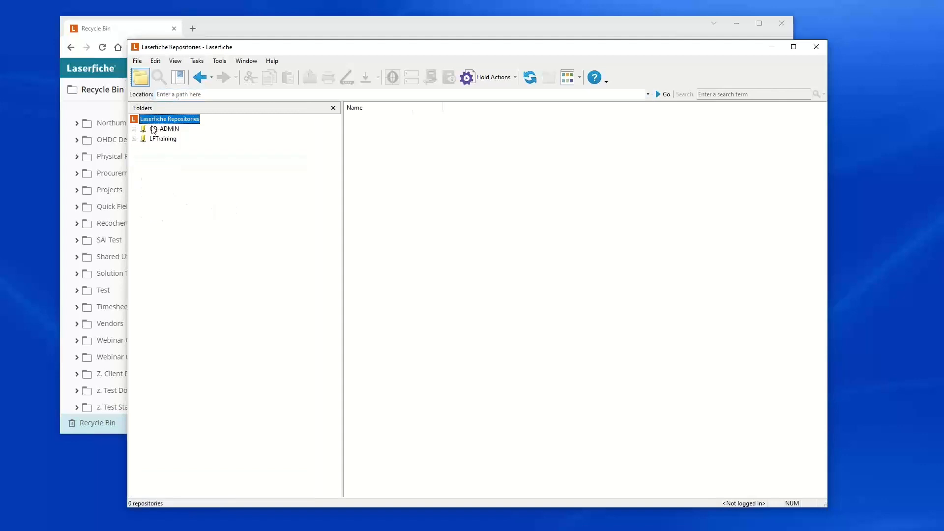
Step: Log in to the LFTraining repository with the demo user name and its password
{"action": "double_click", "coordinate": [163, 139]}
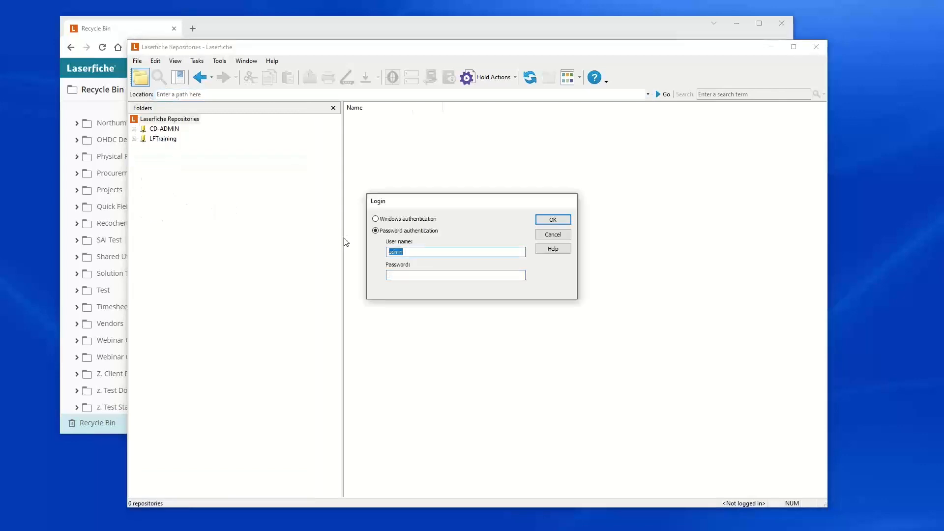
{"action": "type", "text": "demo"}
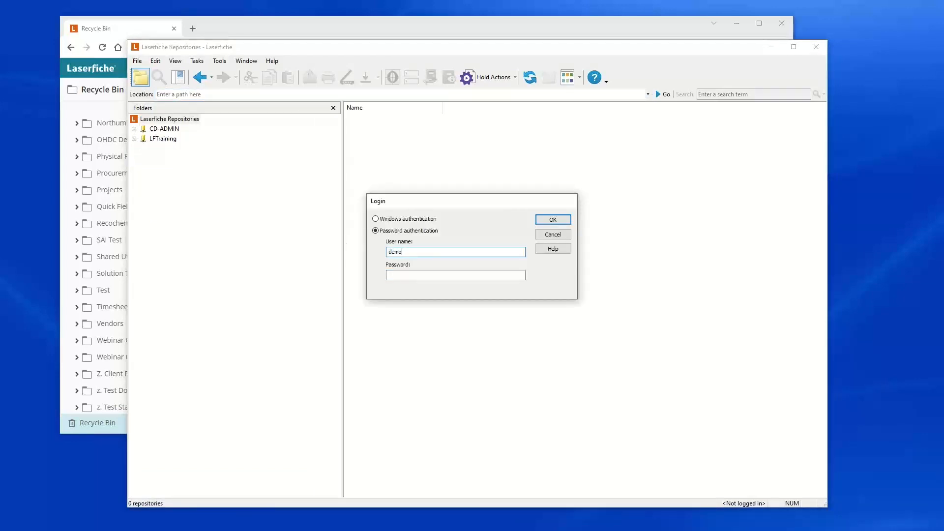
{"action": "type", "text": "••••"}
{"action": "key", "text": "Return"}
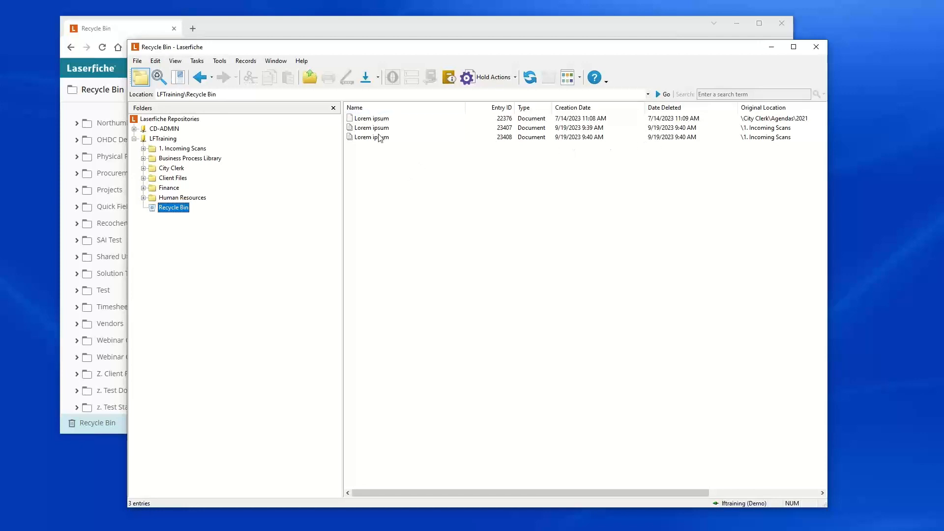
Step: Open the Administration Console from the desktop client
{"action": "left_click", "coordinate": [138, 62]}
{"action": "left_click", "coordinate": [422, 213]}
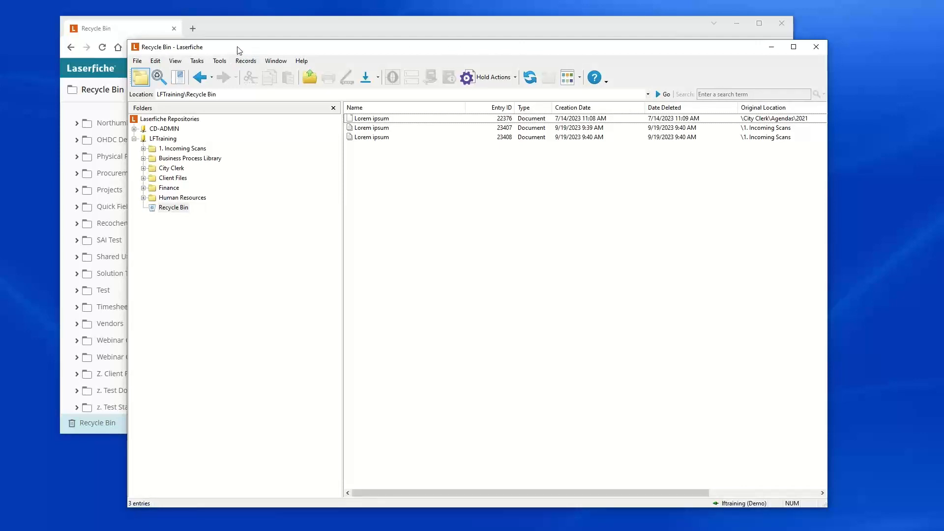
{"action": "left_click", "coordinate": [219, 63]}
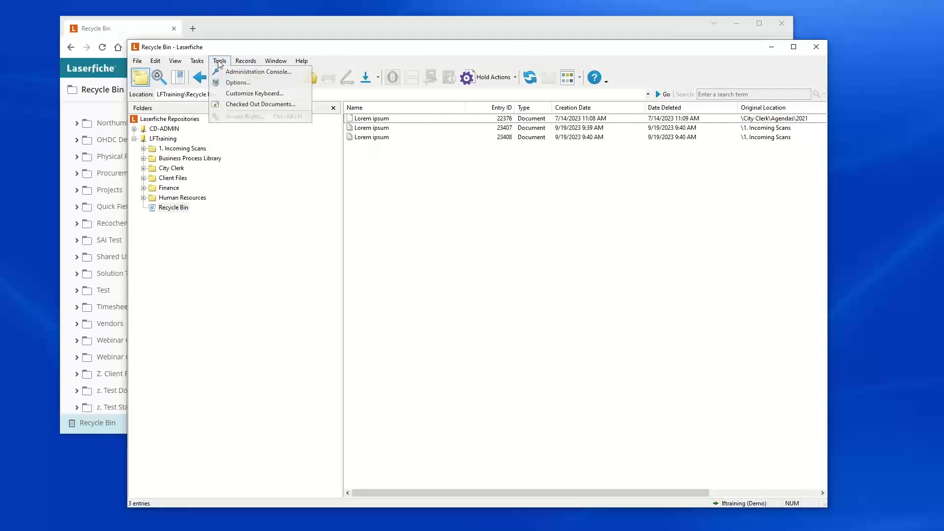
{"action": "left_click", "coordinate": [244, 73]}
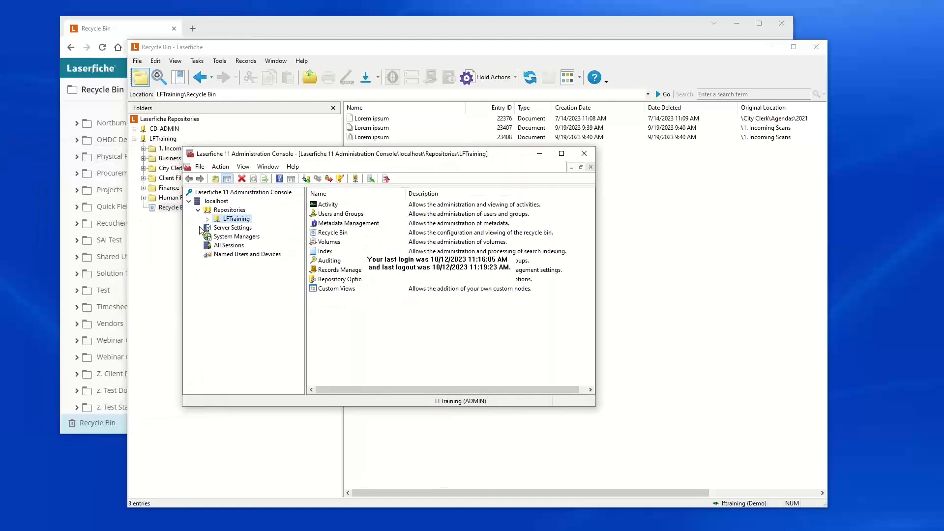
Step: Expand the LFTraining repository's Recycle Bin and Users and Groups nodes and view the Repository Users list
{"action": "left_click", "coordinate": [208, 219]}
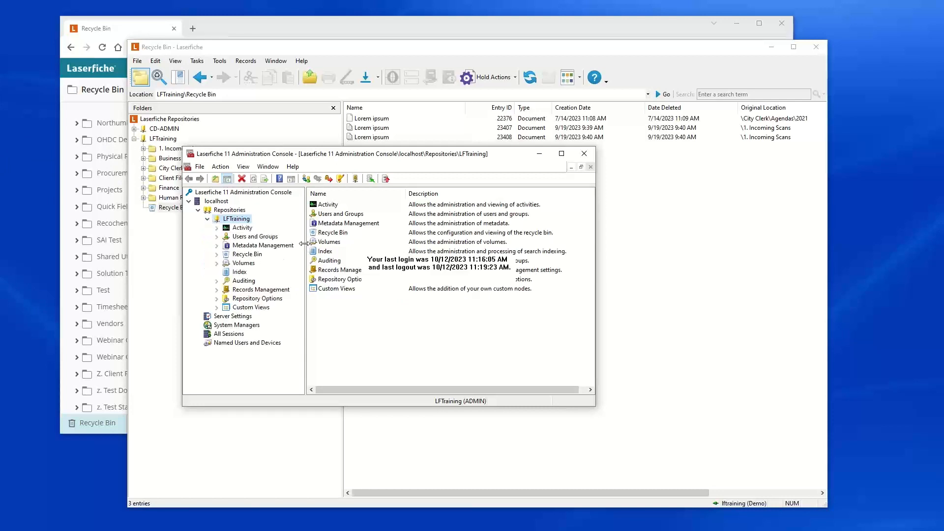
{"action": "left_click", "coordinate": [217, 255]}
{"action": "left_click", "coordinate": [217, 236]}
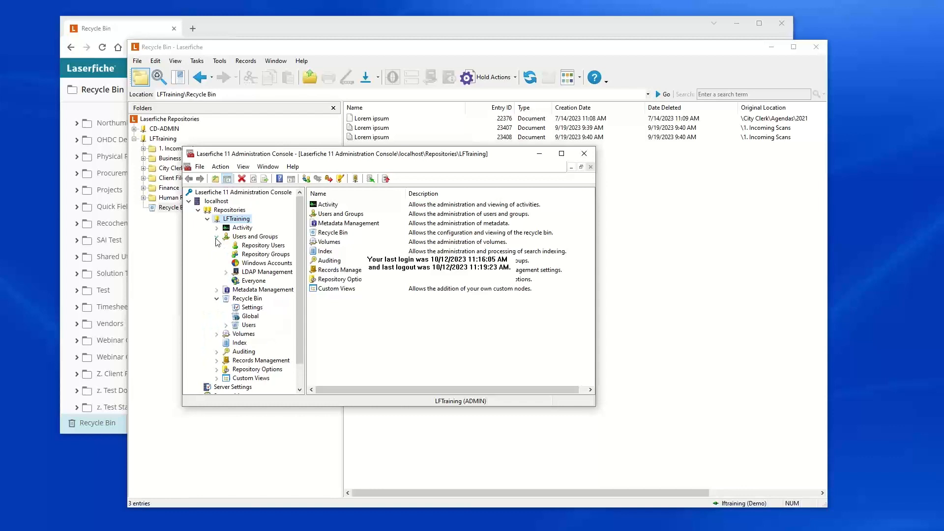
{"action": "left_click", "coordinate": [259, 245]}
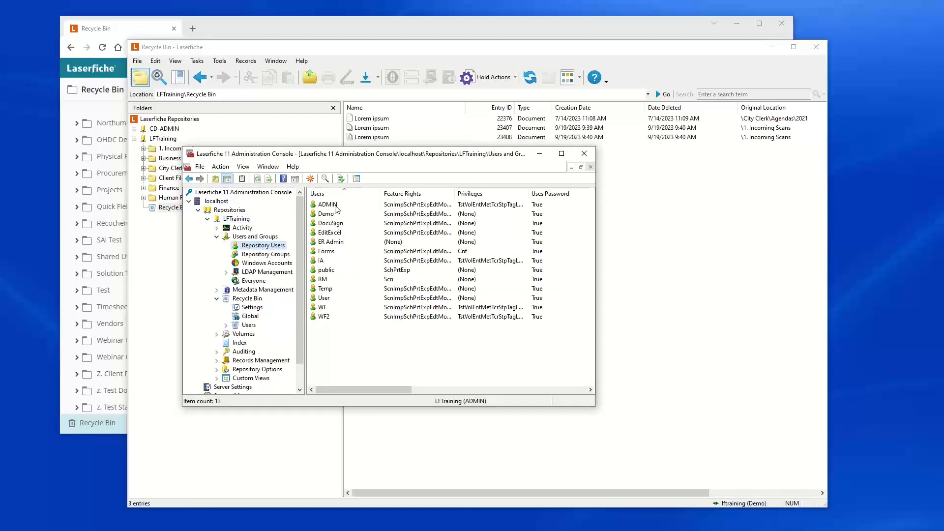
Step: Open the Windows account's rights and try enabling the Manage Repository Configuration privilege, then cancel the dialog
{"action": "left_click", "coordinate": [267, 263]}
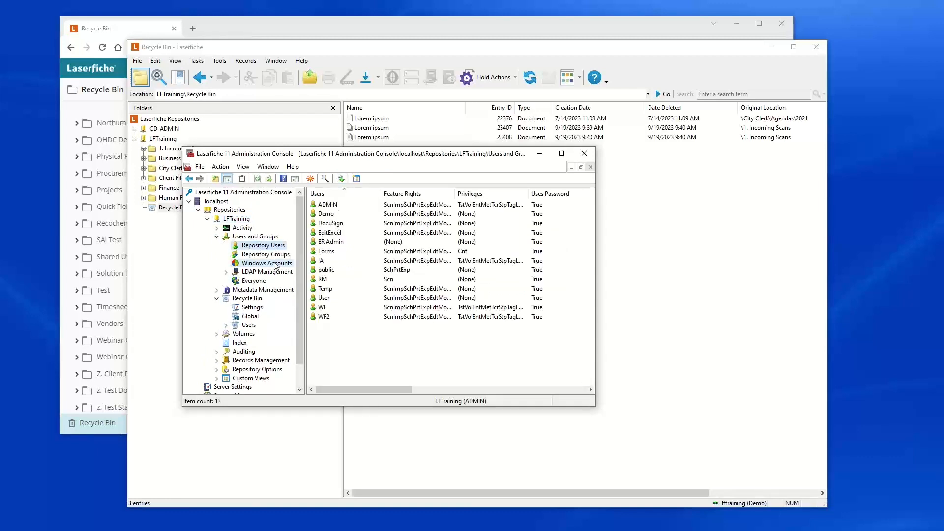
{"action": "left_click", "coordinate": [343, 206]}
{"action": "double_click", "coordinate": [343, 206]}
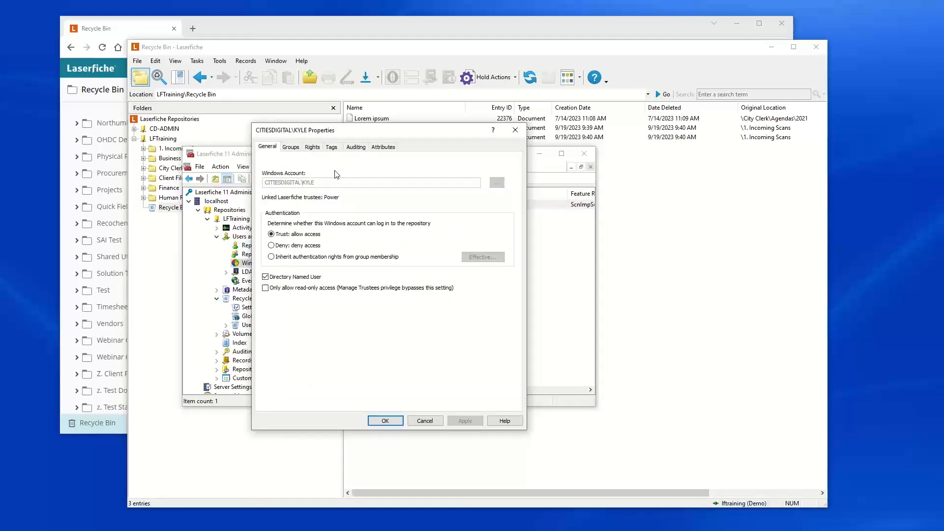
{"action": "left_click", "coordinate": [316, 149]}
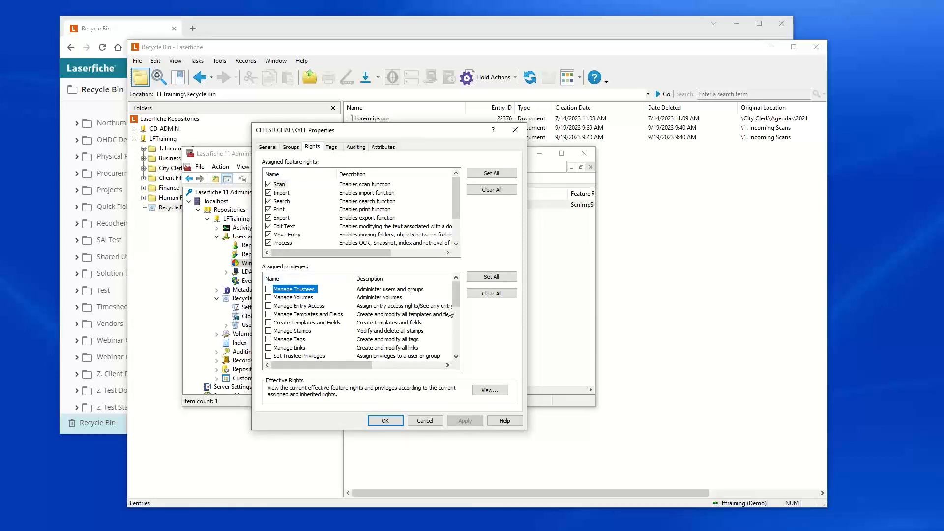
{"action": "left_click_drag", "start_coordinate": [454, 293], "coordinate": [455, 310]}
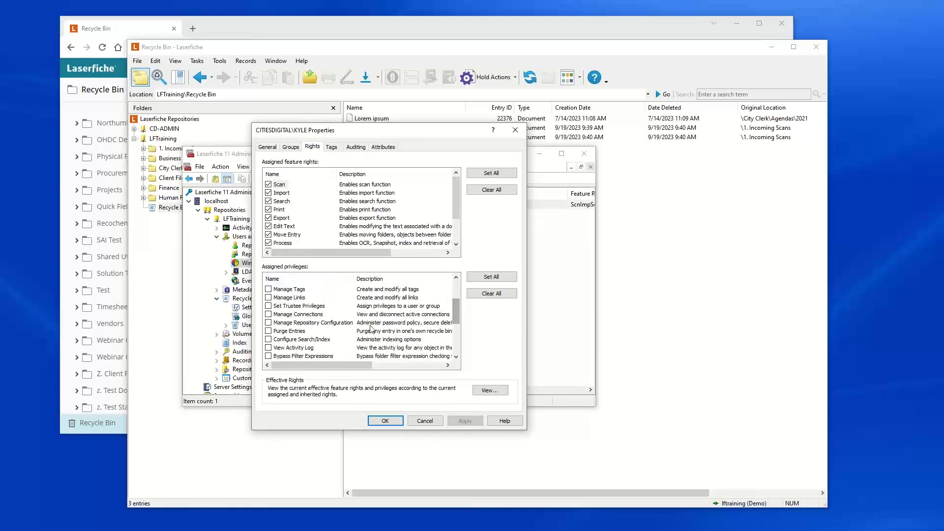
{"action": "left_click", "coordinate": [268, 323]}
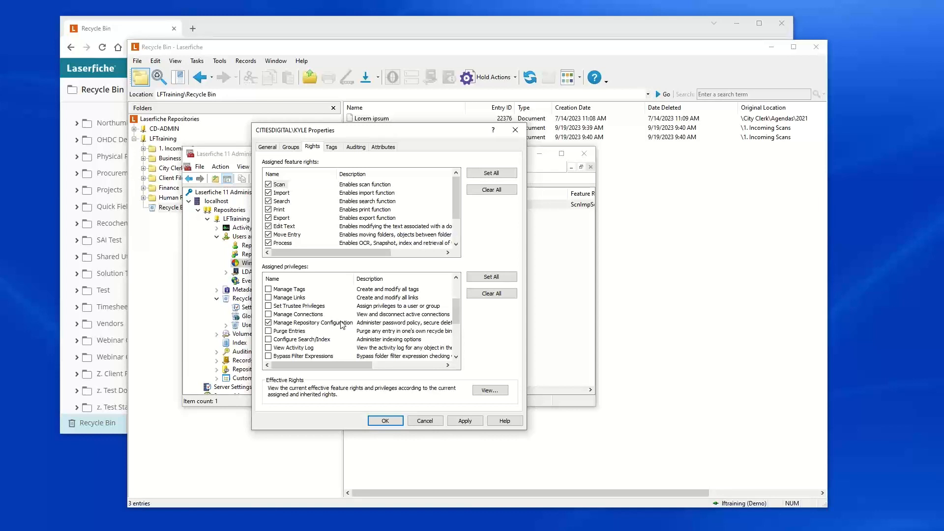
{"action": "left_click", "coordinate": [426, 421]}
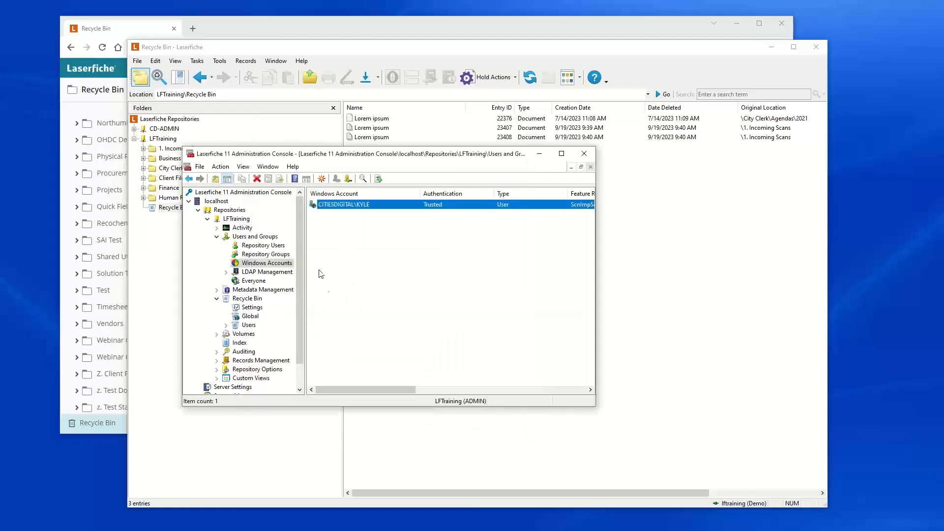
Step: Review the ADMIN repository user's assigned feature rights and privileges, closing the properties without changes
{"action": "left_click", "coordinate": [264, 246]}
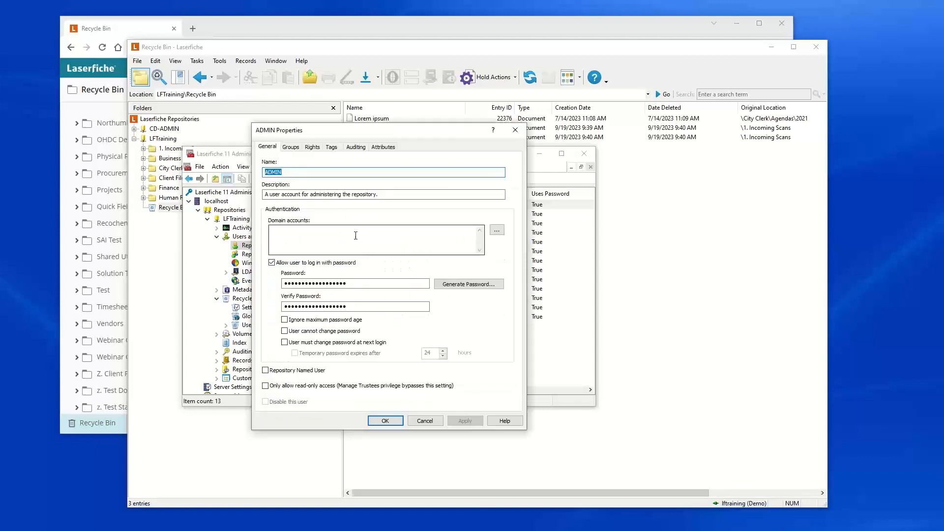
{"action": "double_click", "coordinate": [328, 204]}
{"action": "left_click", "coordinate": [311, 148]}
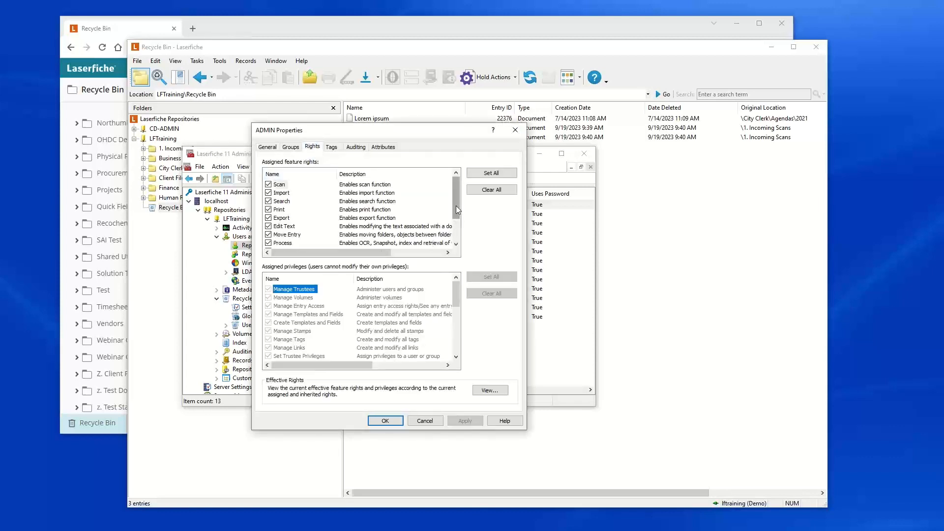
{"action": "left_click_drag", "start_coordinate": [457, 296], "coordinate": [455, 307]}
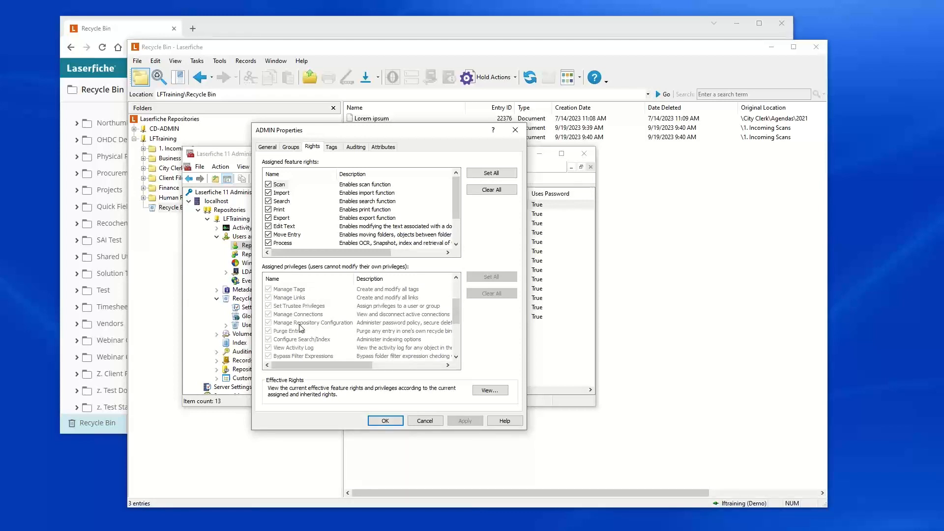
{"action": "left_click", "coordinate": [420, 421]}
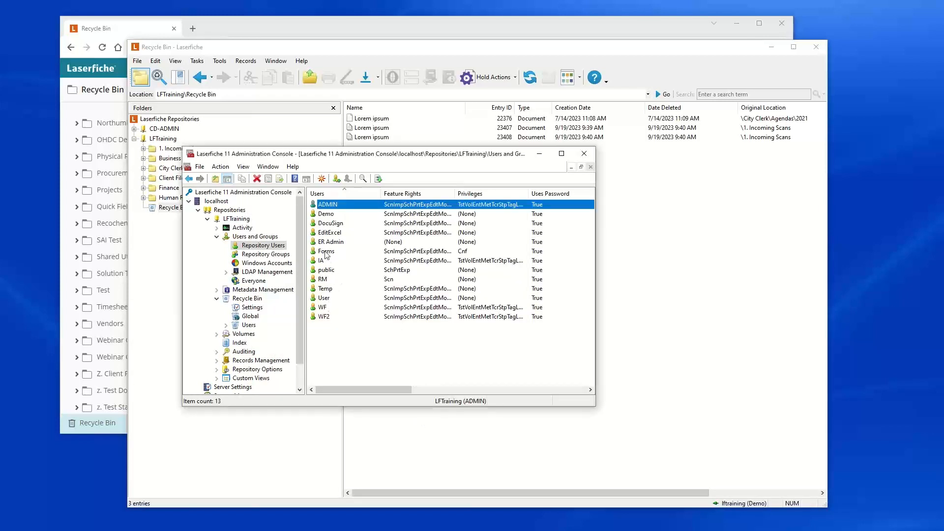
Step: Review the Demo user's assigned feature rights and scroll through its privileges list, closing without changes
{"action": "double_click", "coordinate": [329, 215]}
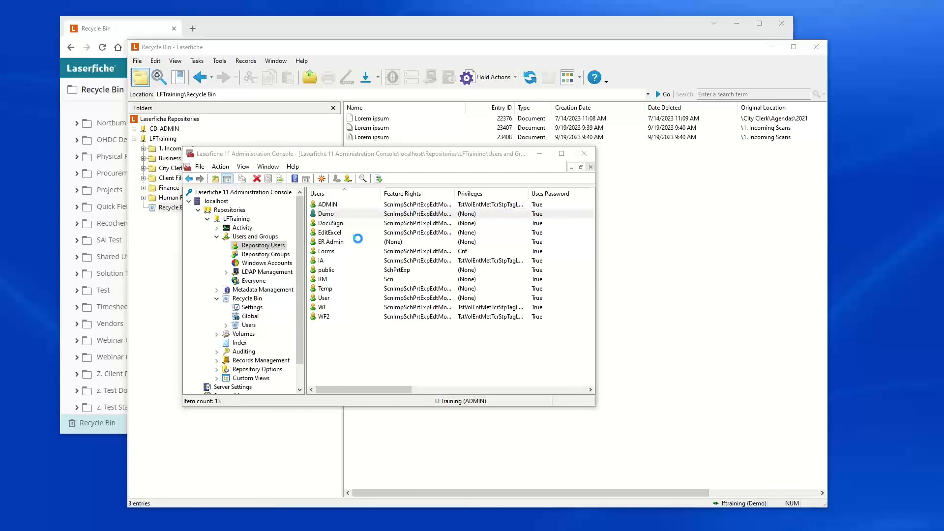
{"action": "left_click", "coordinate": [312, 147]}
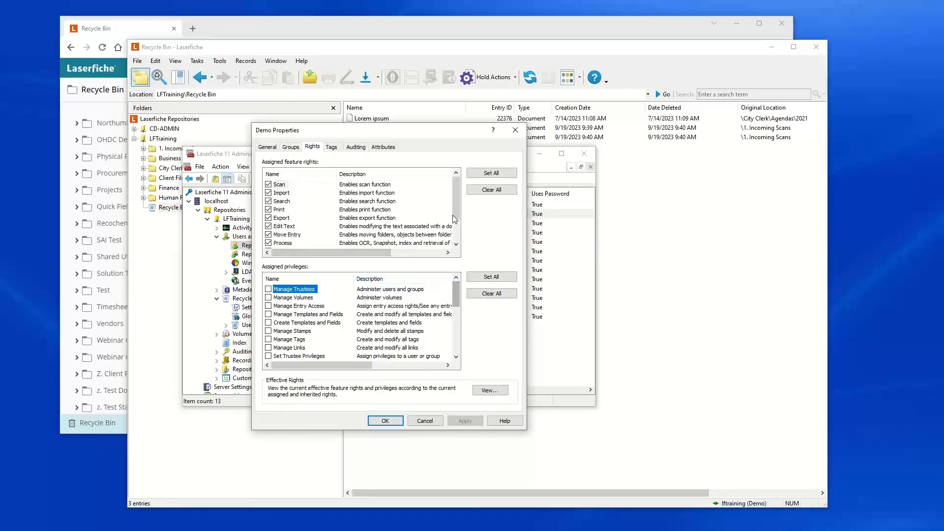
{"action": "scroll", "coordinate": [451, 229], "scroll_direction": "down", "scroll_amount": 2}
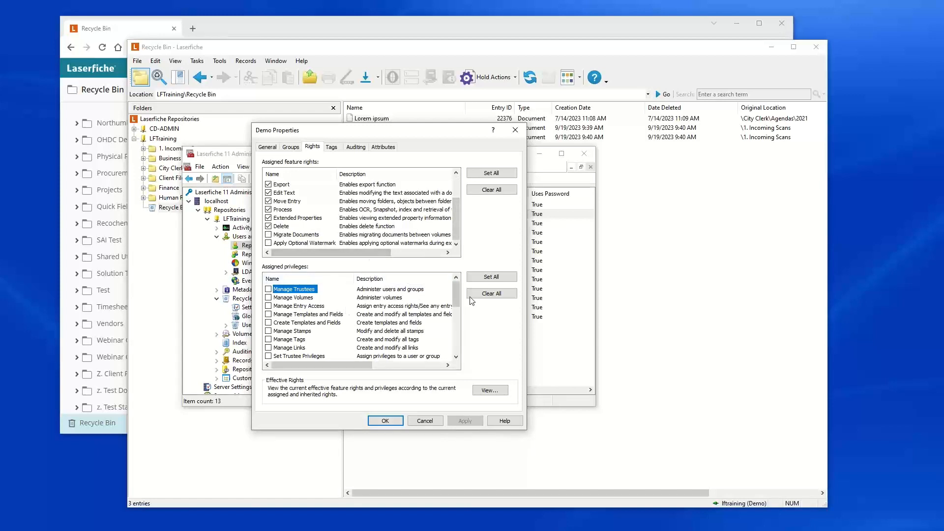
{"action": "left_click_drag", "start_coordinate": [456, 298], "coordinate": [453, 319]}
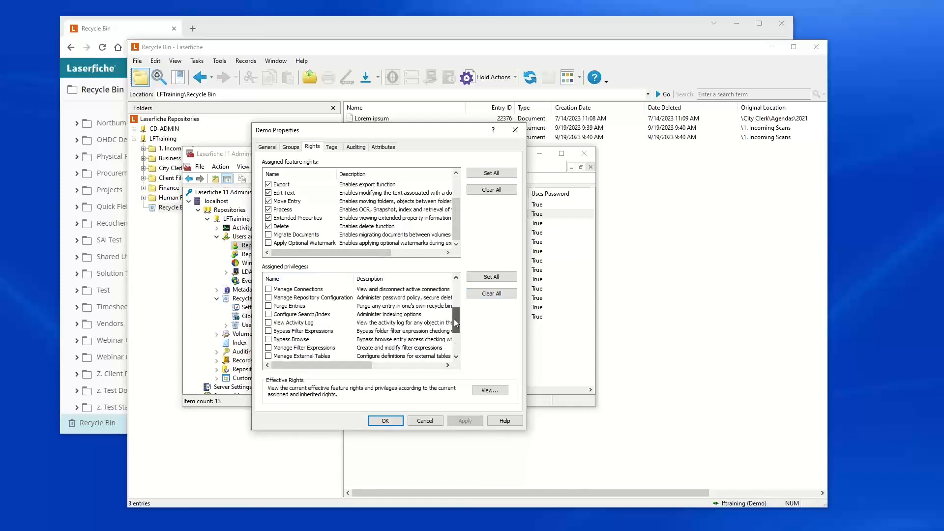
{"action": "scroll", "coordinate": [303, 349], "scroll_direction": "down", "scroll_amount": 1}
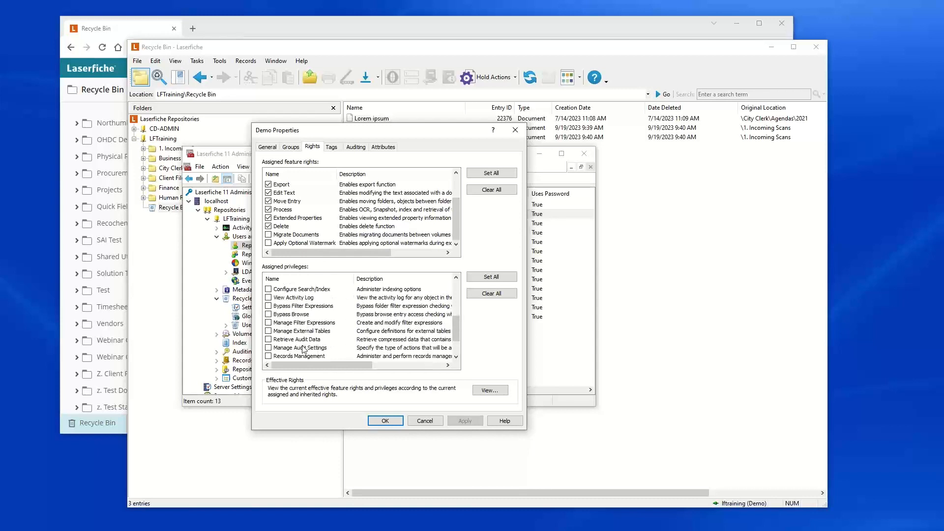
{"action": "scroll", "coordinate": [295, 346], "scroll_direction": "down", "scroll_amount": 1}
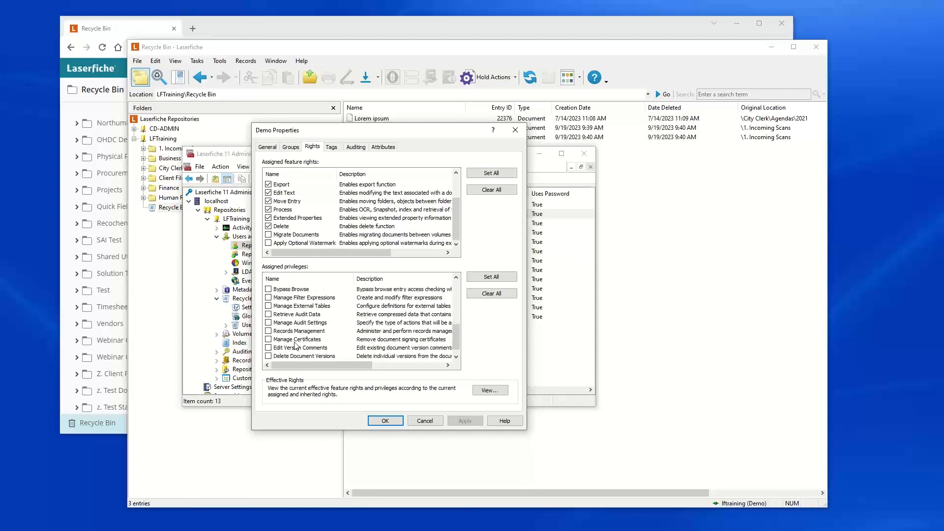
{"action": "scroll", "coordinate": [296, 337], "scroll_direction": "down", "scroll_amount": 1}
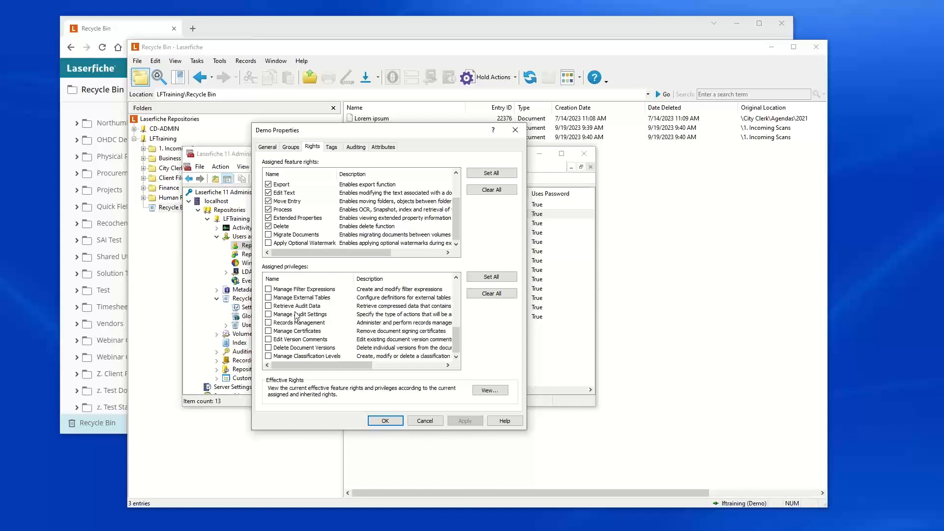
{"action": "scroll", "coordinate": [311, 326], "scroll_direction": "up", "scroll_amount": 1}
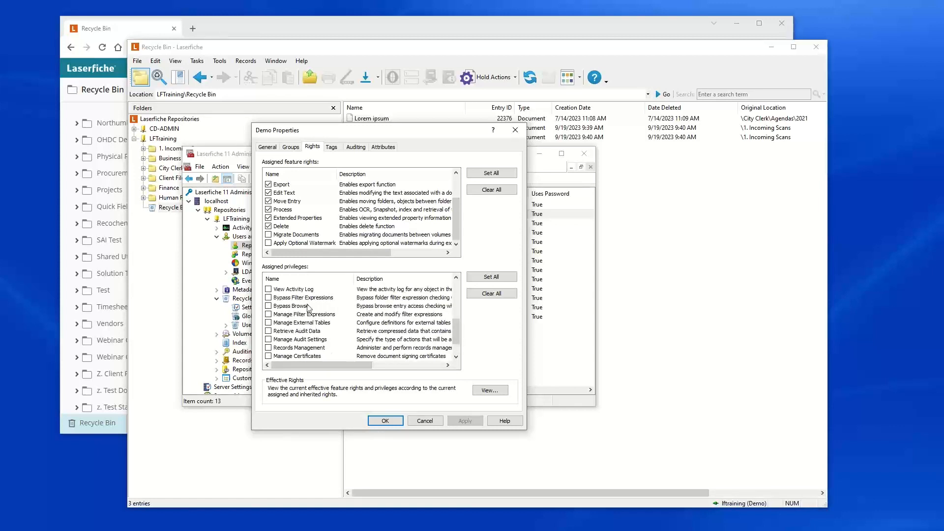
{"action": "scroll", "coordinate": [307, 302], "scroll_direction": "up", "scroll_amount": 1}
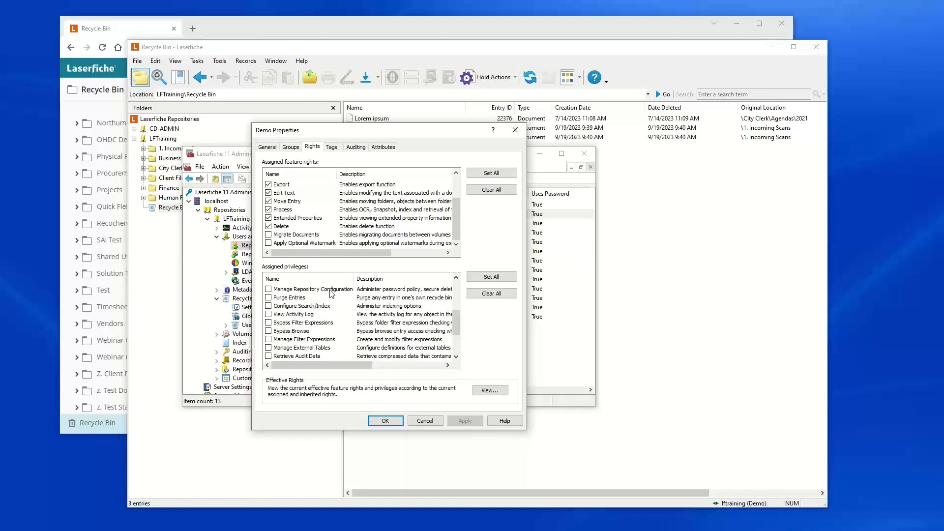
{"action": "left_click", "coordinate": [425, 421]}
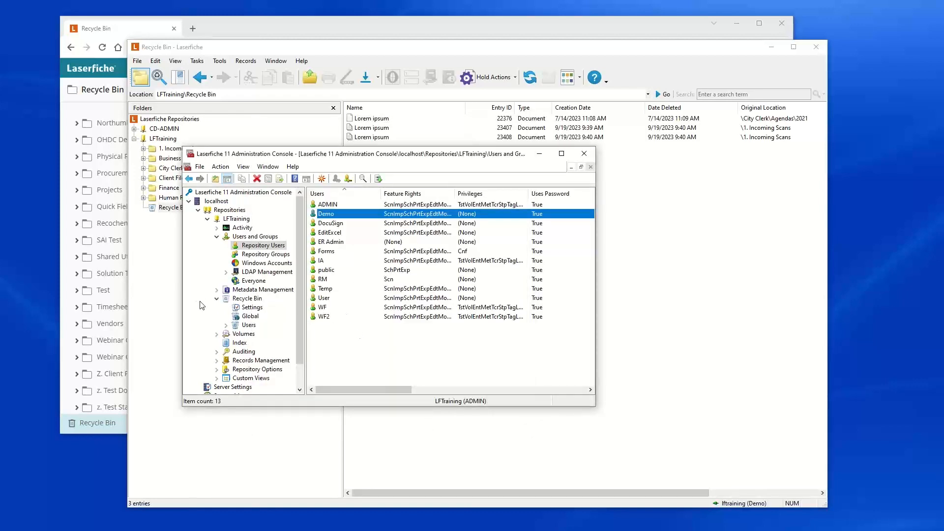
Step: Return to the desktop client and sign out of the LFTraining repository
{"action": "left_click", "coordinate": [173, 296]}
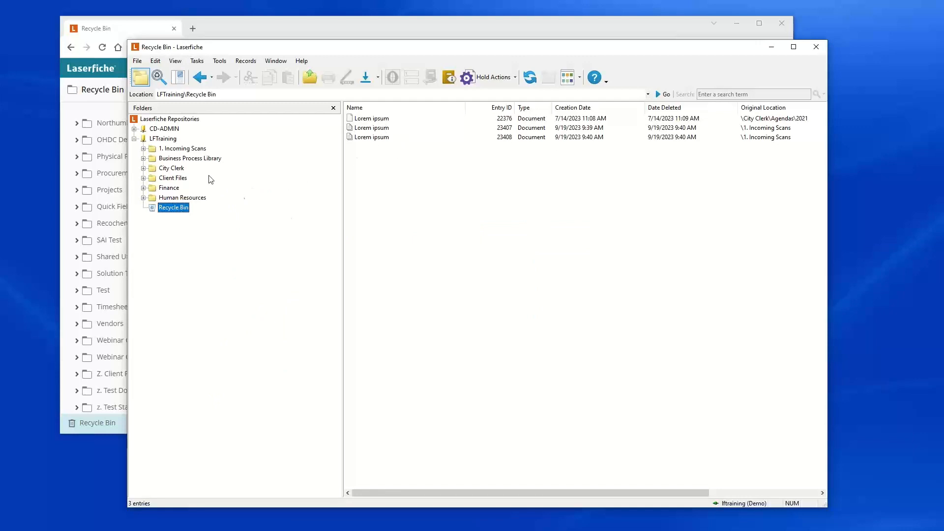
{"action": "left_click", "coordinate": [137, 61]}
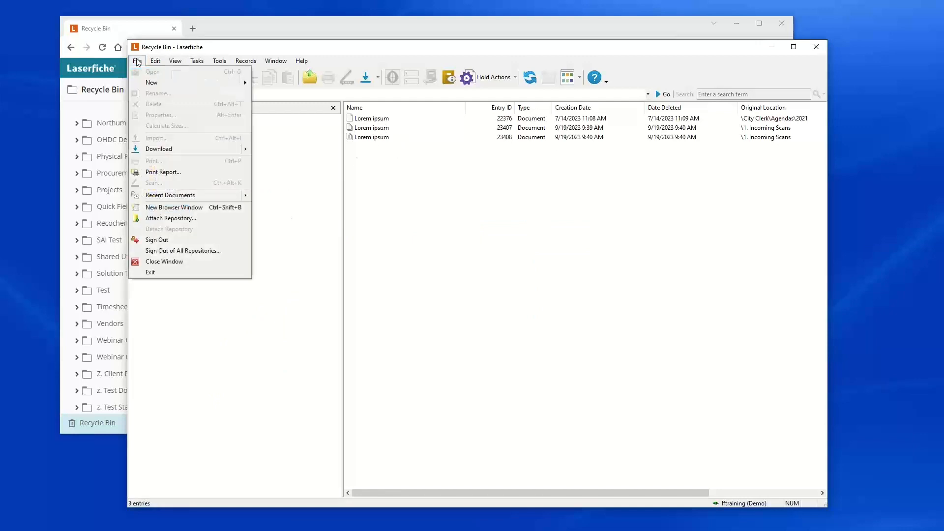
{"action": "left_click", "coordinate": [151, 241]}
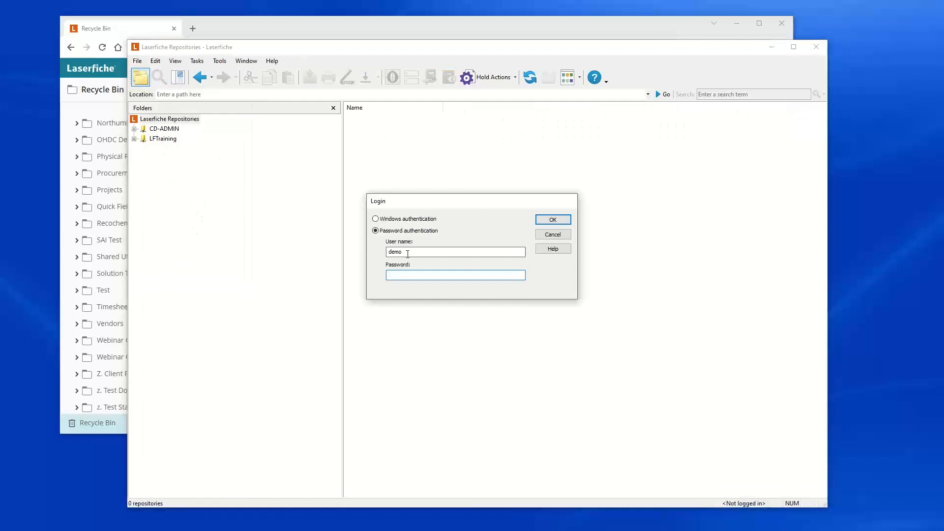
Step: Try to log in to the LFTraining repository with the user name admin and dismiss the error
{"action": "double_click", "coordinate": [407, 254]}
{"action": "type", "text": "admin"}
{"action": "key", "text": "Tab"}
{"action": "key", "text": "Return"}
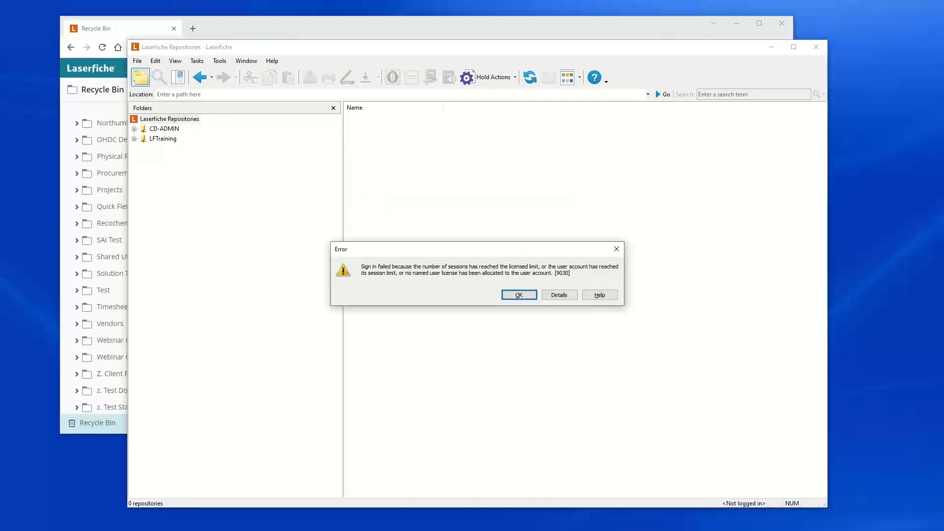
{"action": "left_click", "coordinate": [516, 295]}
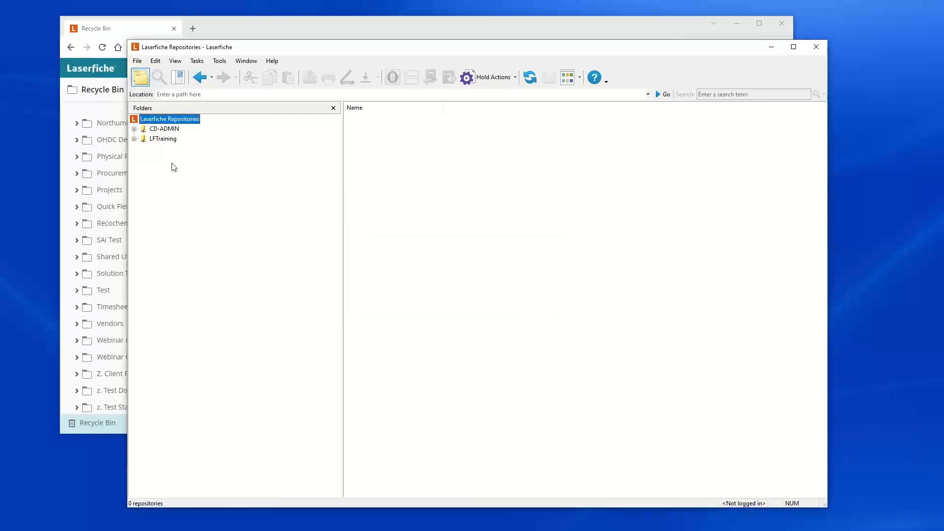
Step: Sign out of the web client from the account menu and return to the desktop client
{"action": "left_click", "coordinate": [215, 27]}
{"action": "left_click", "coordinate": [772, 68]}
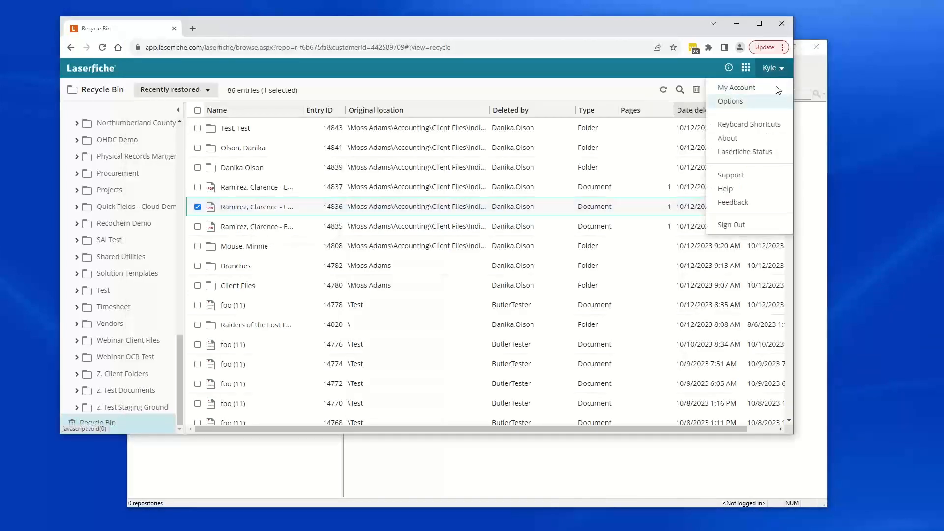
{"action": "left_click", "coordinate": [733, 225]}
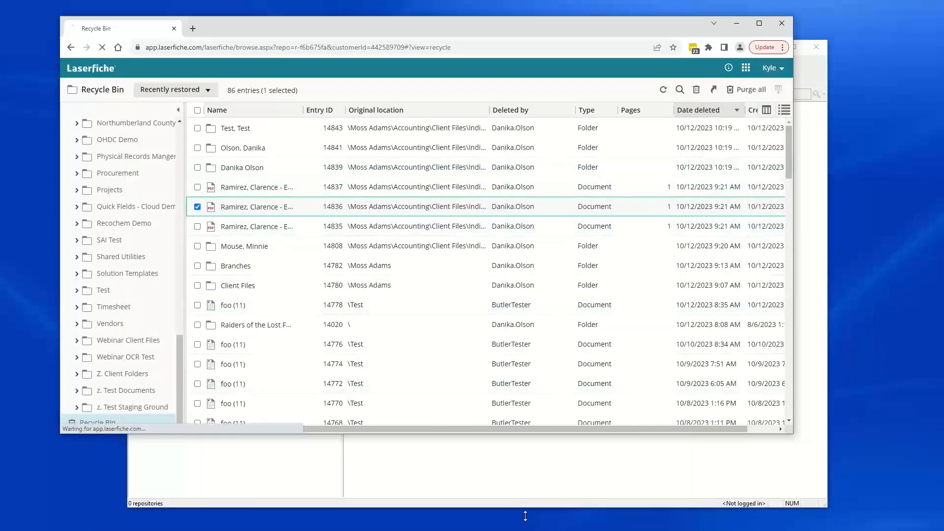
{"action": "left_click", "coordinate": [474, 469]}
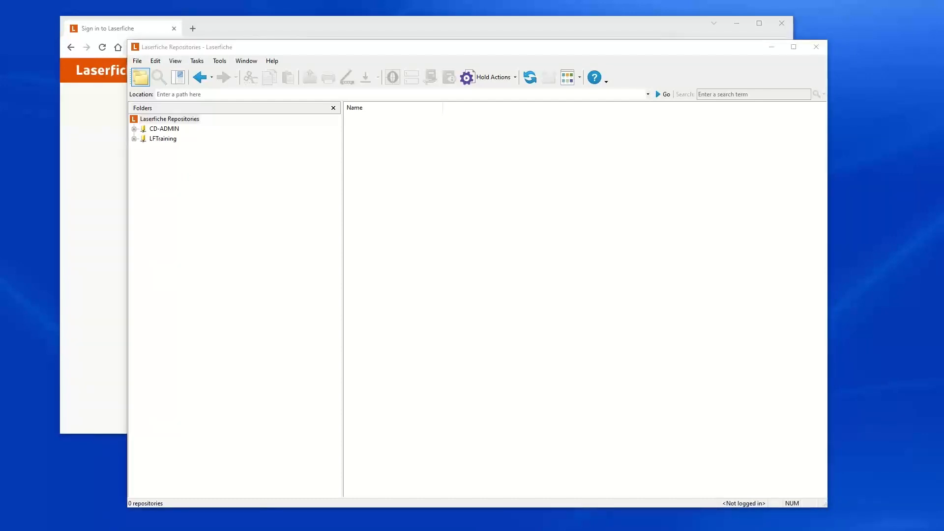
Step: Log in to the LFTraining repository in the desktop client with the user name admin
{"action": "double_click", "coordinate": [162, 139]}
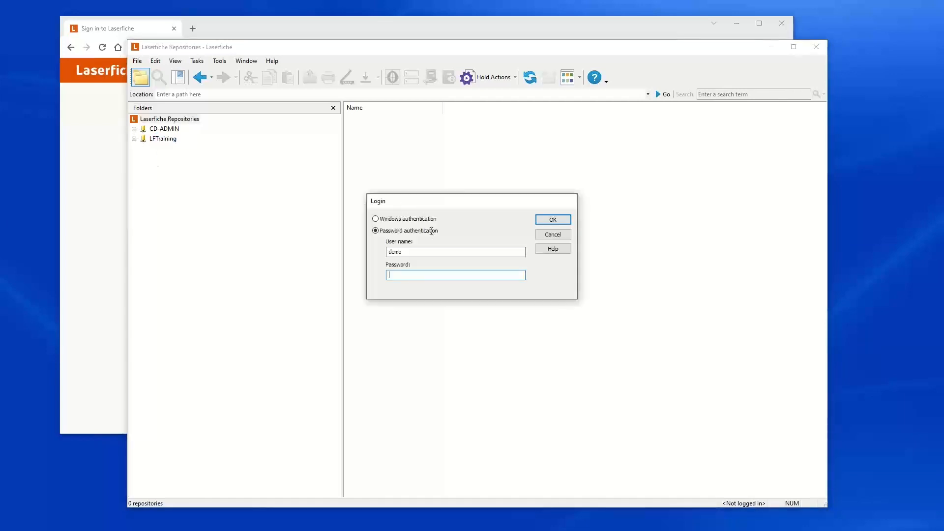
{"action": "left_click_drag", "start_coordinate": [416, 252], "coordinate": [371, 256]}
{"action": "type", "text": "admin"}
{"action": "key", "text": "Return"}
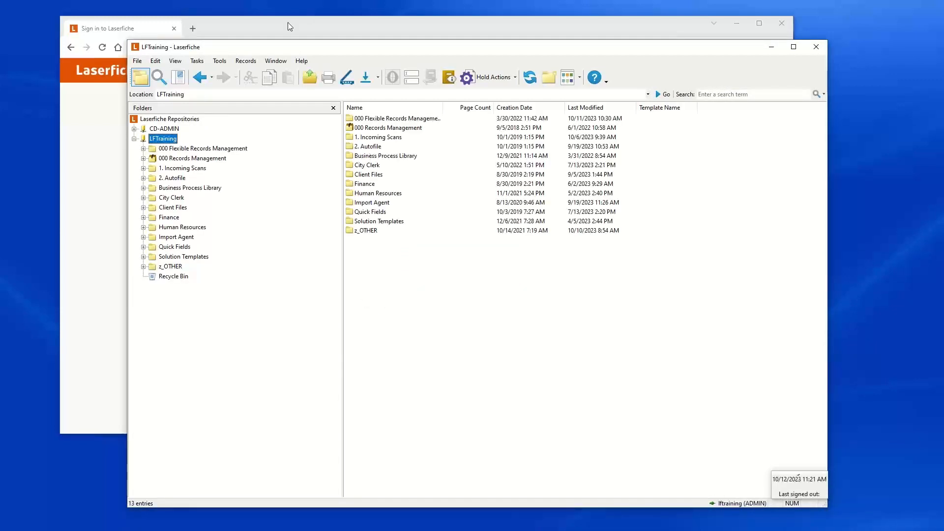
Step: Open the LFTraining Recycle Bin and show the Deleted By column in the entry list
{"action": "left_click", "coordinate": [182, 276]}
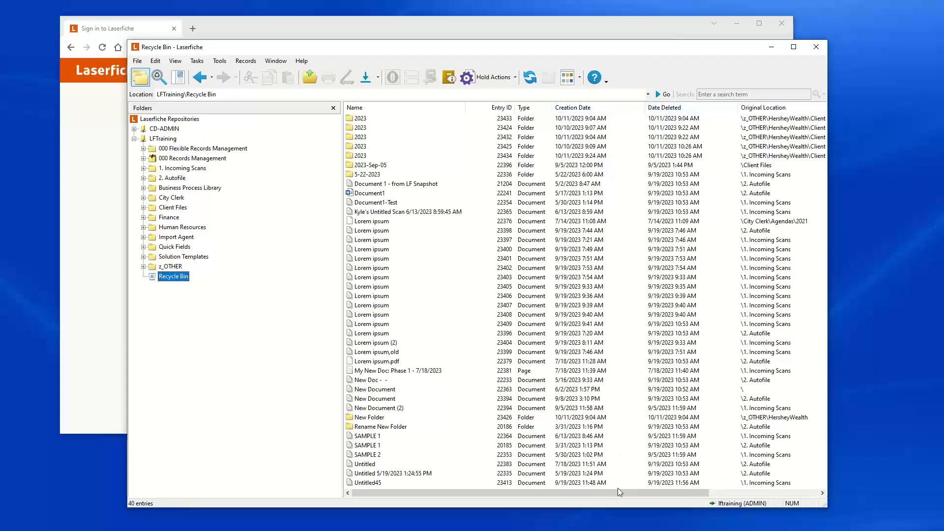
{"action": "left_click_drag", "start_coordinate": [634, 492], "coordinate": [752, 492]}
{"action": "left_click_drag", "start_coordinate": [796, 108], "coordinate": [472, 109]}
{"action": "right_click", "coordinate": [472, 110]}
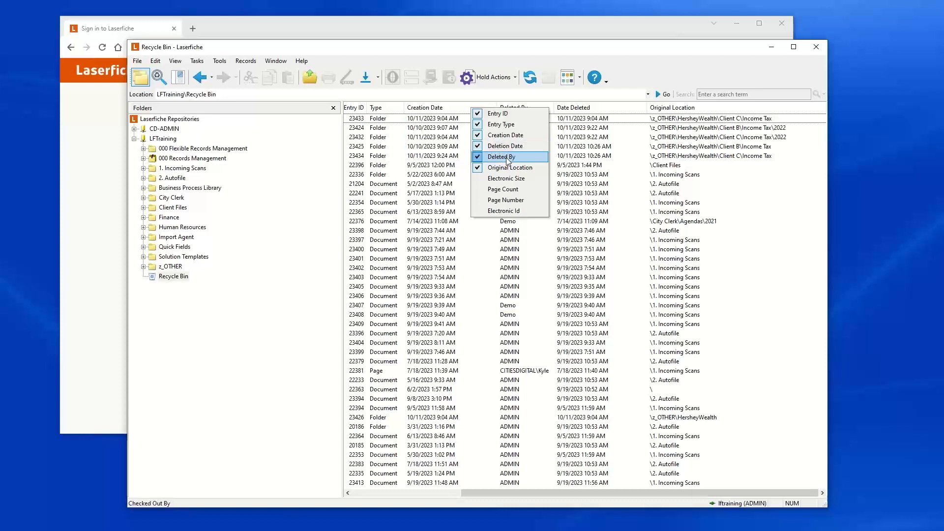
{"action": "left_click", "coordinate": [335, 250]}
Step: Widen the entry list, move the Deleted By column beside Entry ID, and select Lorem ipsum entry 23408
{"action": "left_click_drag", "start_coordinate": [343, 248], "coordinate": [266, 249]}
{"action": "left_click_drag", "start_coordinate": [444, 491], "coordinate": [388, 491]}
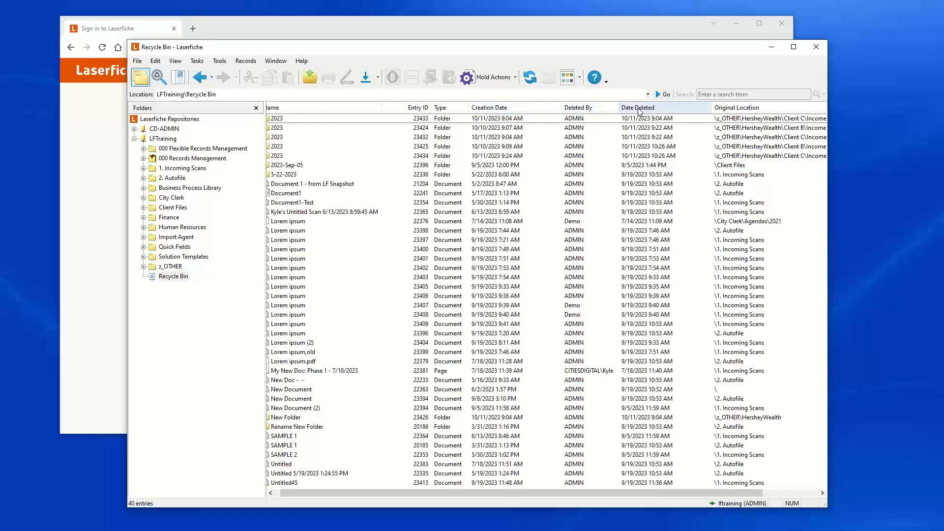
{"action": "left_click_drag", "start_coordinate": [594, 112], "coordinate": [454, 112]}
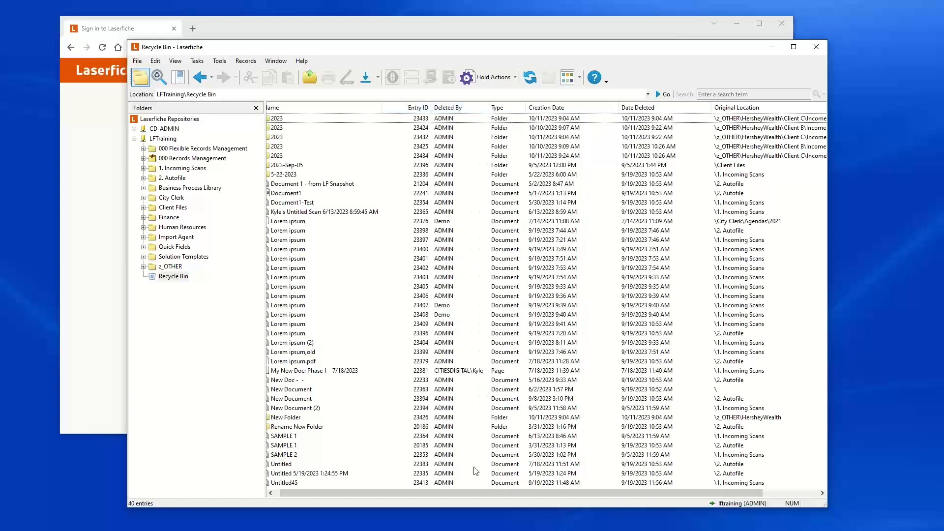
{"action": "left_click", "coordinate": [449, 314]}
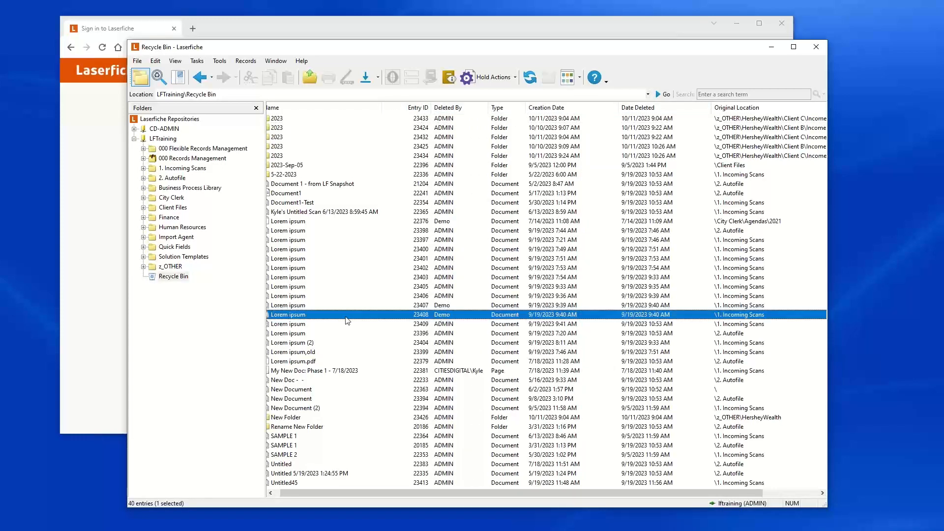
Step: Scroll the recycle bin list back to its start and select the My New Doc: Phase 1 entry deleted by CITIESDIGITAL\Kyle
{"action": "left_click_drag", "start_coordinate": [418, 495], "coordinate": [375, 490]}
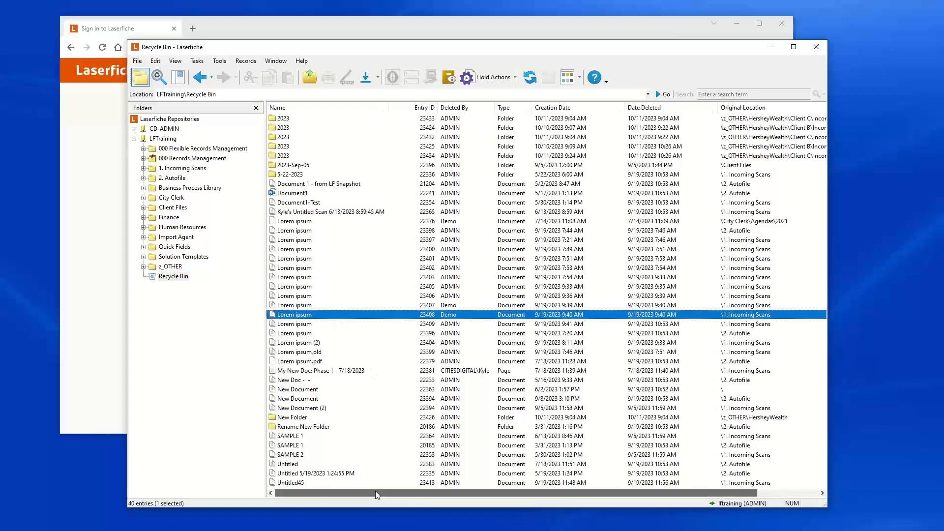
{"action": "left_click", "coordinate": [460, 374]}
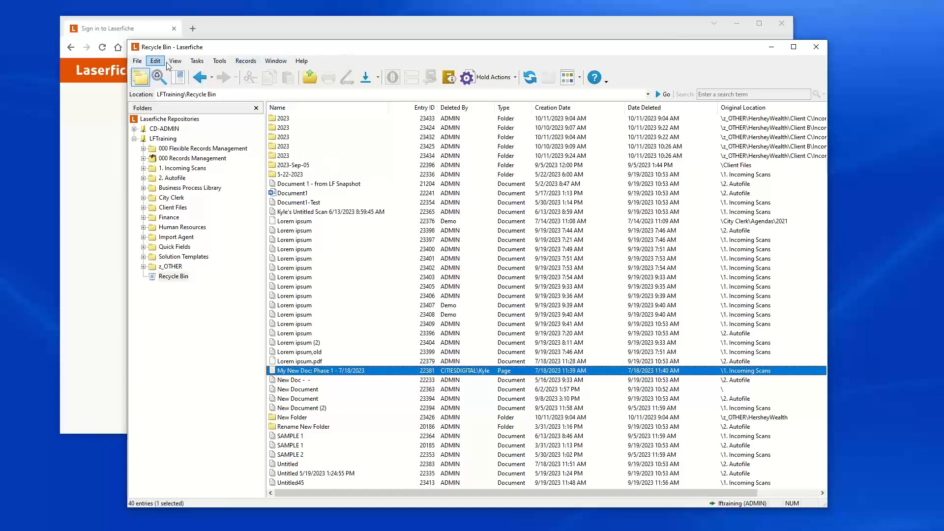
Step: Open the Administration Console and navigate to the LFTraining repository's Recycle Bin Settings node
{"action": "left_click", "coordinate": [220, 61]}
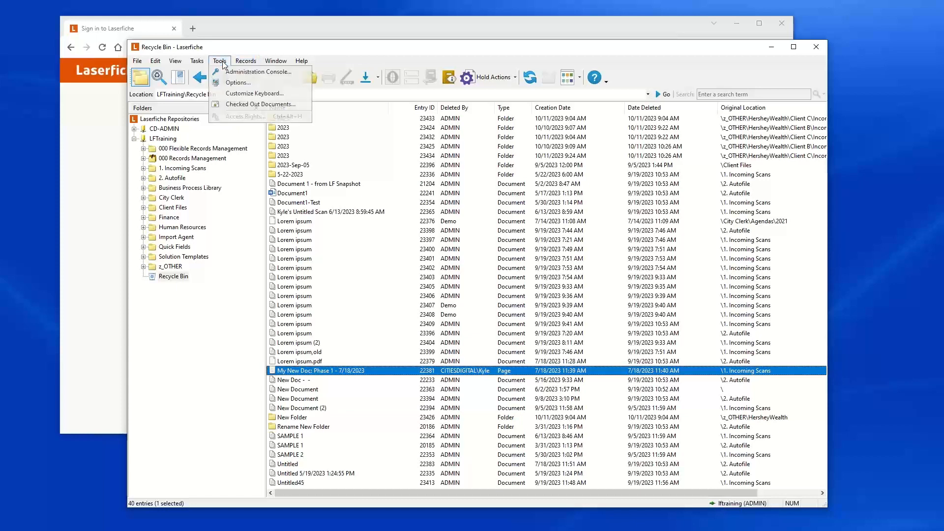
{"action": "left_click", "coordinate": [249, 72]}
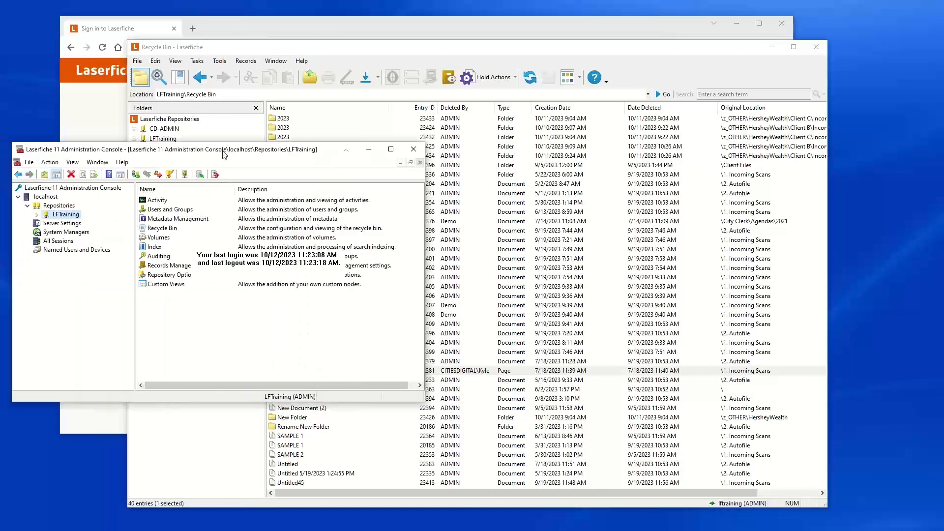
{"action": "left_click", "coordinate": [187, 206]}
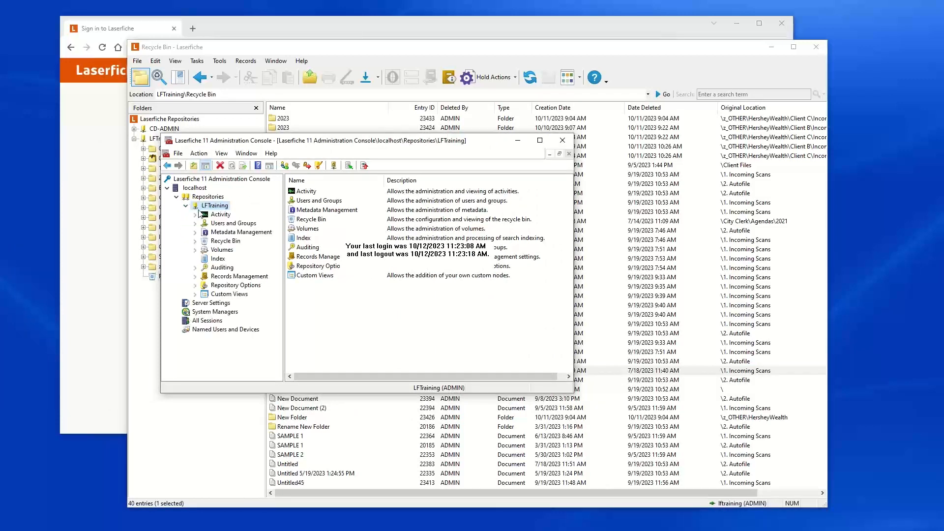
{"action": "left_click", "coordinate": [195, 242]}
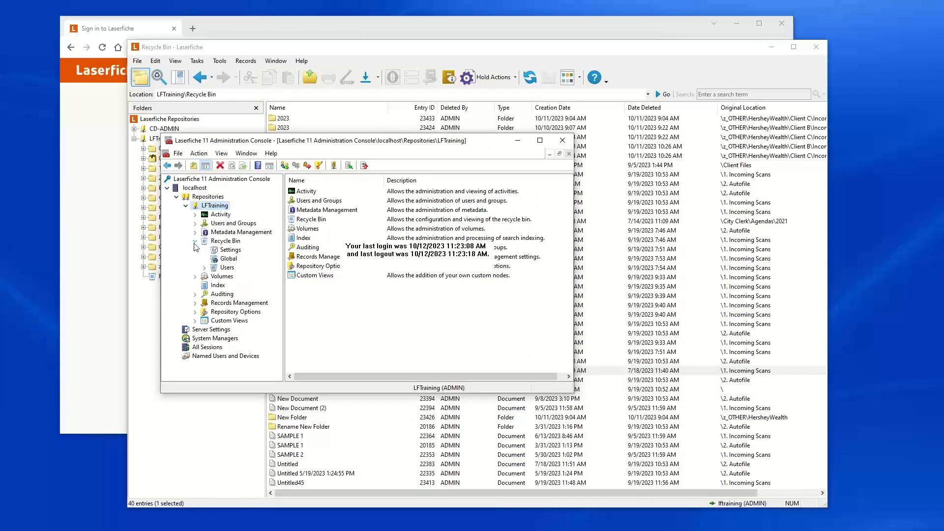
{"action": "left_click", "coordinate": [230, 251]}
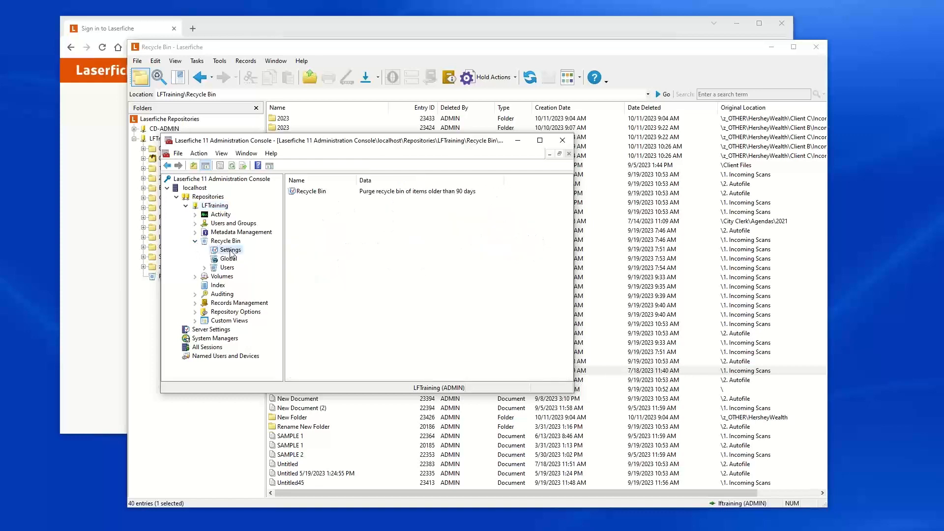
Step: Open the Recycle Bin properties, toggle the age limit option off and back on, and close with OK
{"action": "left_click", "coordinate": [314, 192]}
{"action": "double_click", "coordinate": [321, 193]}
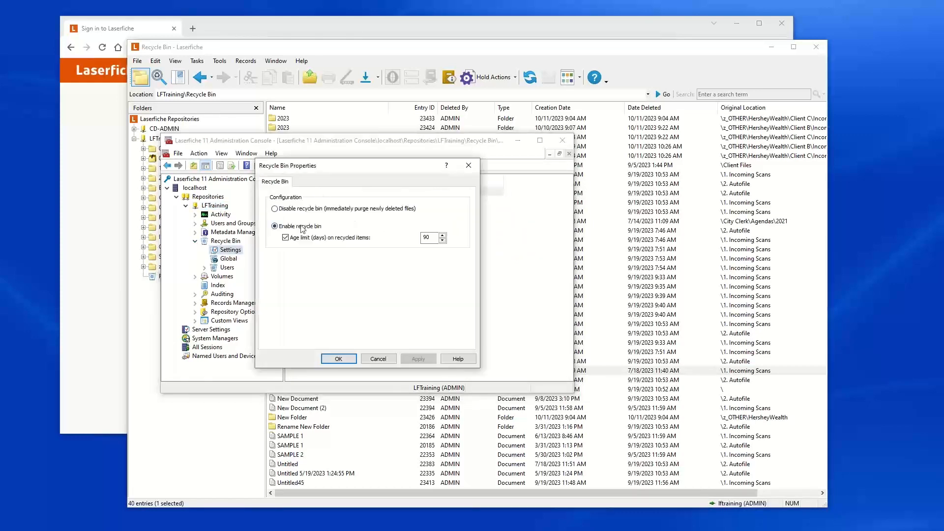
{"action": "left_click", "coordinate": [285, 238]}
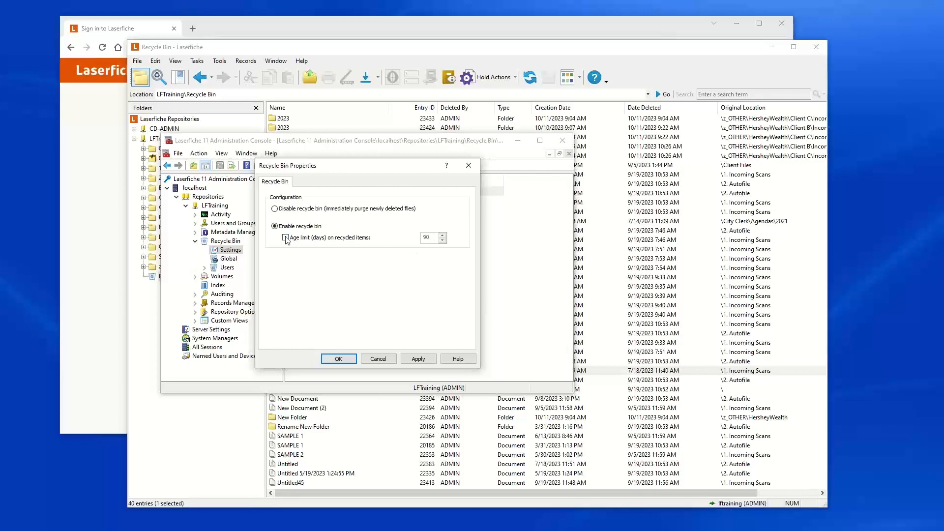
{"action": "left_click", "coordinate": [286, 238]}
{"action": "double_click", "coordinate": [427, 237]}
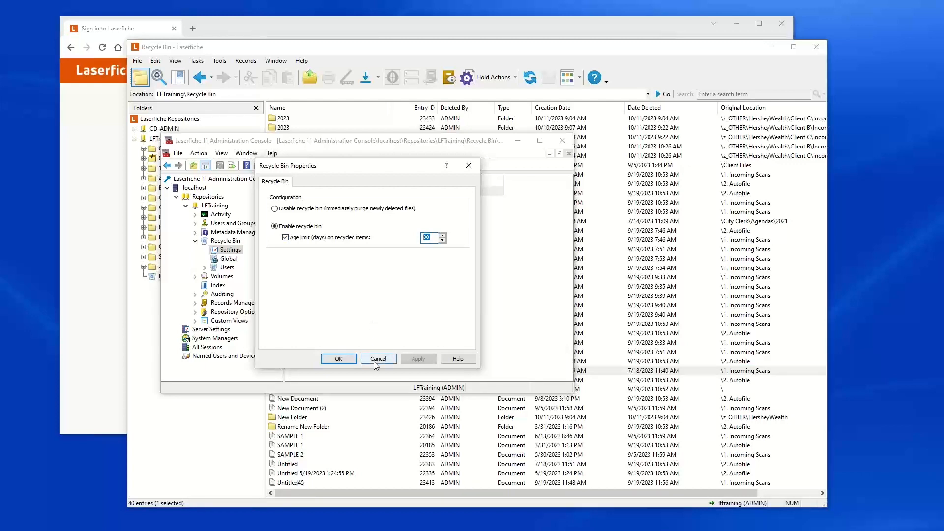
{"action": "left_click", "coordinate": [336, 358]}
Step: Browse the global recycle bin list across its columns and open a Lorem ipsum entry's context menu without choosing an action
{"action": "left_click", "coordinate": [229, 261]}
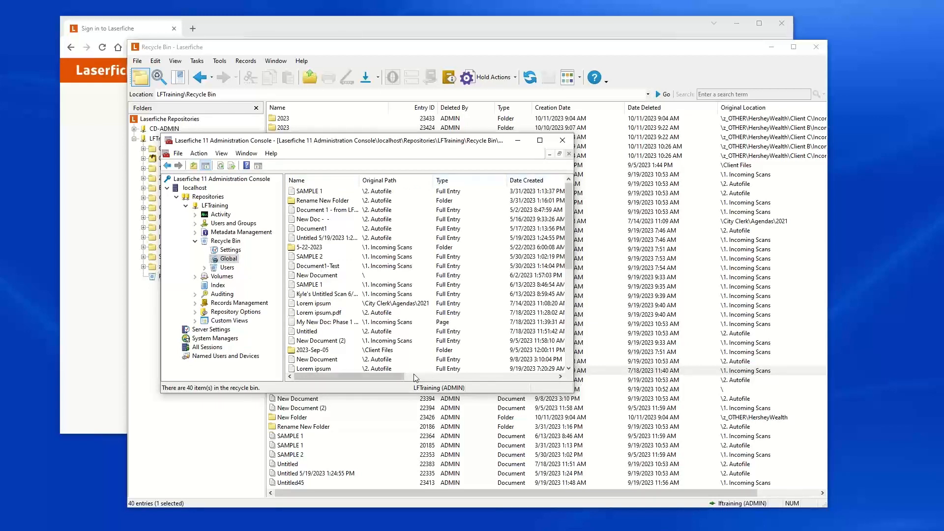
{"action": "left_click_drag", "start_coordinate": [393, 376], "coordinate": [555, 381]}
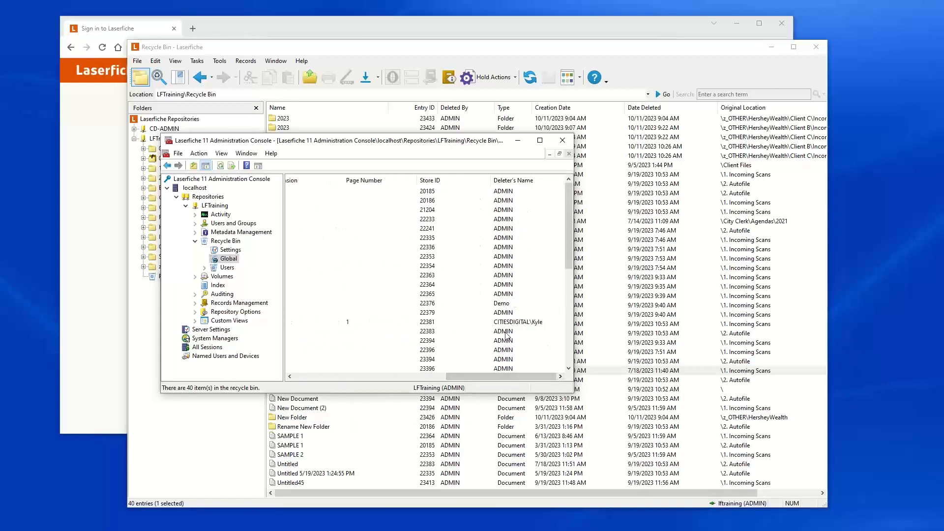
{"action": "left_click", "coordinate": [418, 376]}
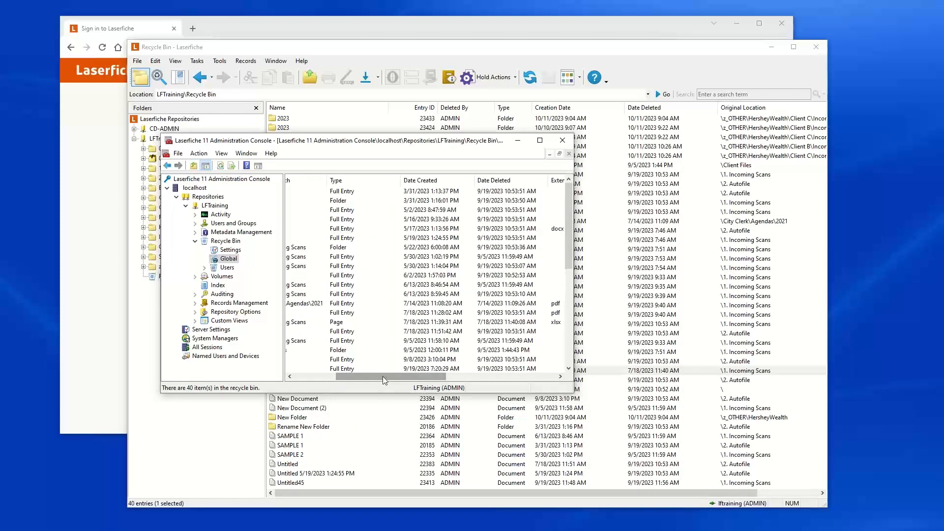
{"action": "left_click_drag", "start_coordinate": [382, 376], "coordinate": [341, 376]}
{"action": "left_click", "coordinate": [315, 303]}
{"action": "right_click", "coordinate": [316, 303]}
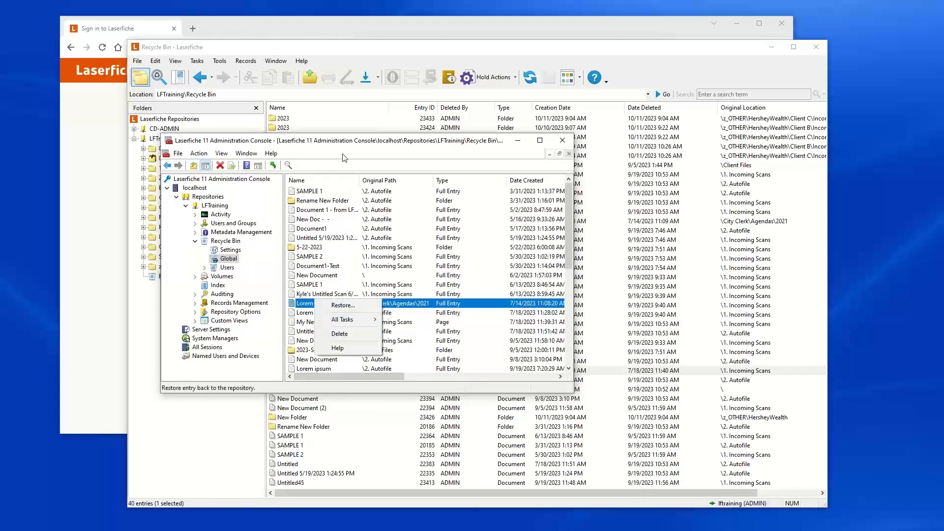
{"action": "left_click", "coordinate": [340, 141]}
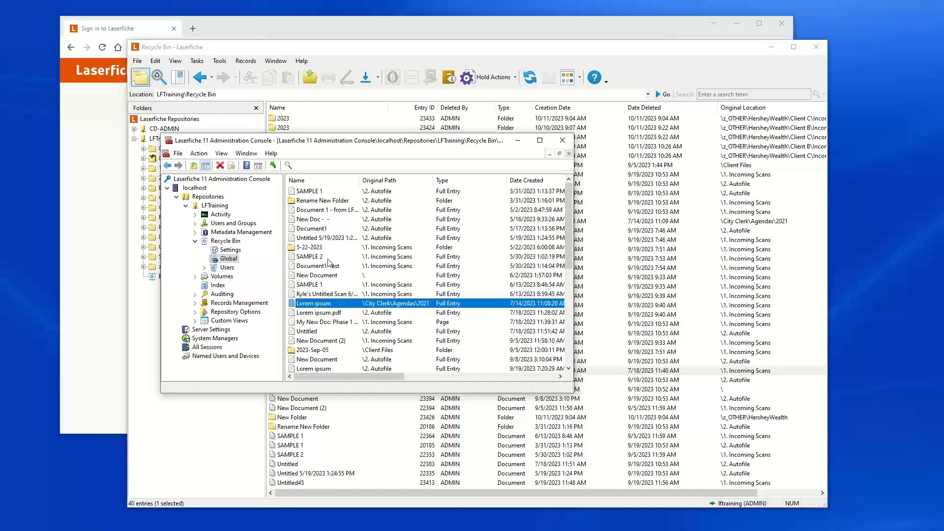
Step: Expand the recycle bin's Users node and view the entries deleted by the Demo user
{"action": "left_click", "coordinate": [216, 270]}
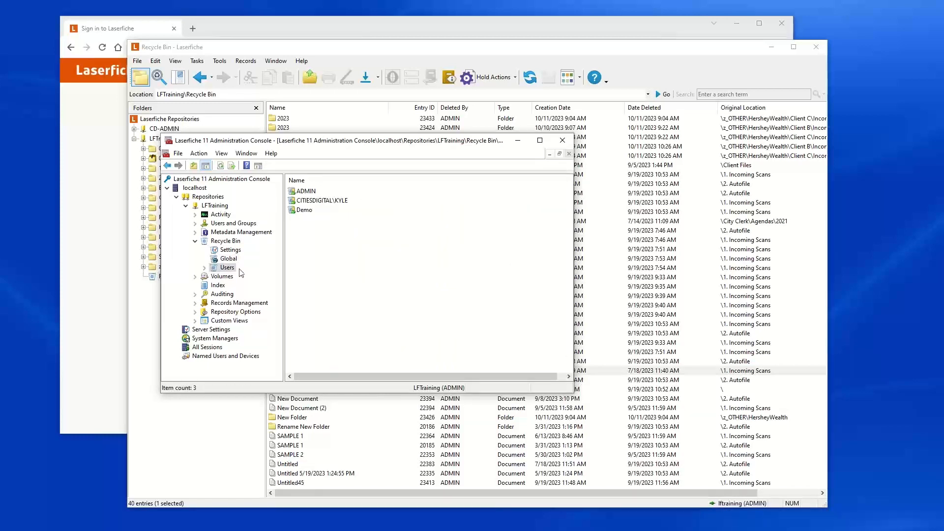
{"action": "left_click", "coordinate": [203, 268]}
{"action": "left_click", "coordinate": [237, 294]}
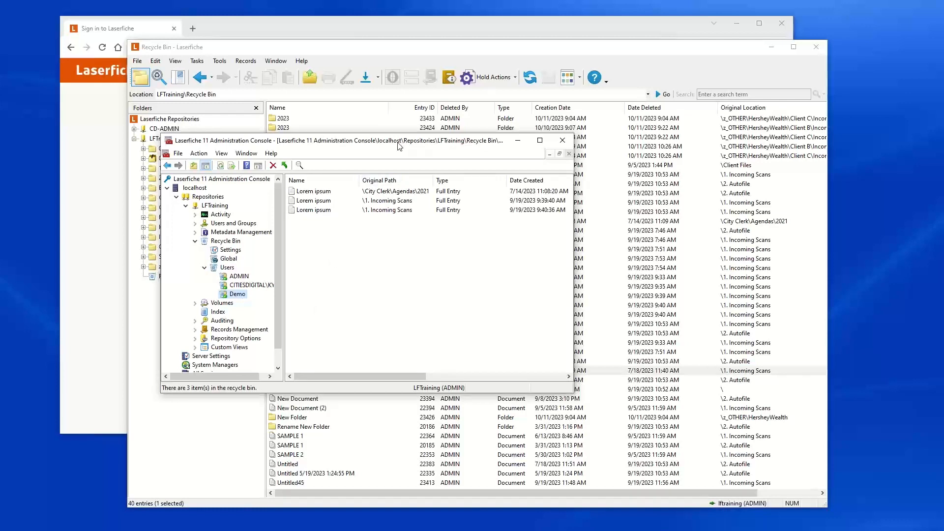
{"action": "left_click_drag", "start_coordinate": [400, 147], "coordinate": [374, 176]}
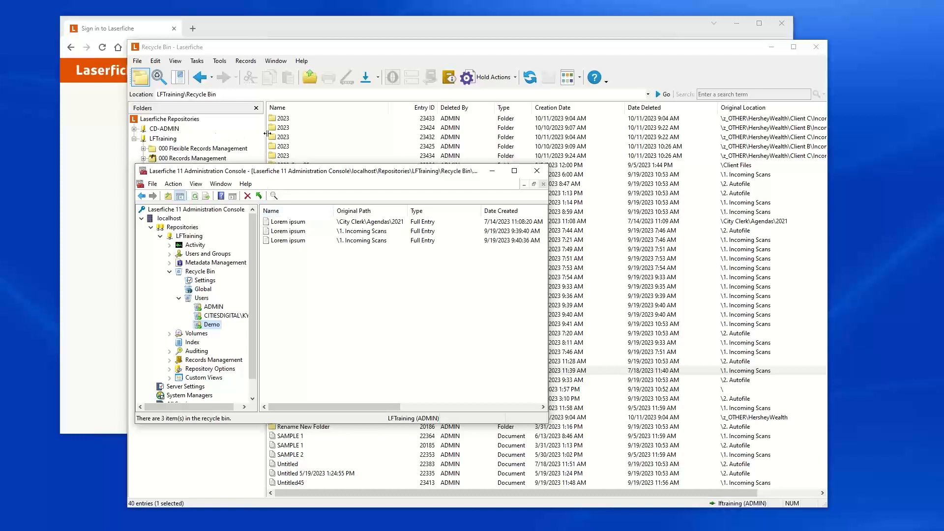
Step: Return to the desktop client and select the RM test folder inside Test Record Series under 000 Records Management
{"action": "left_click", "coordinate": [349, 48]}
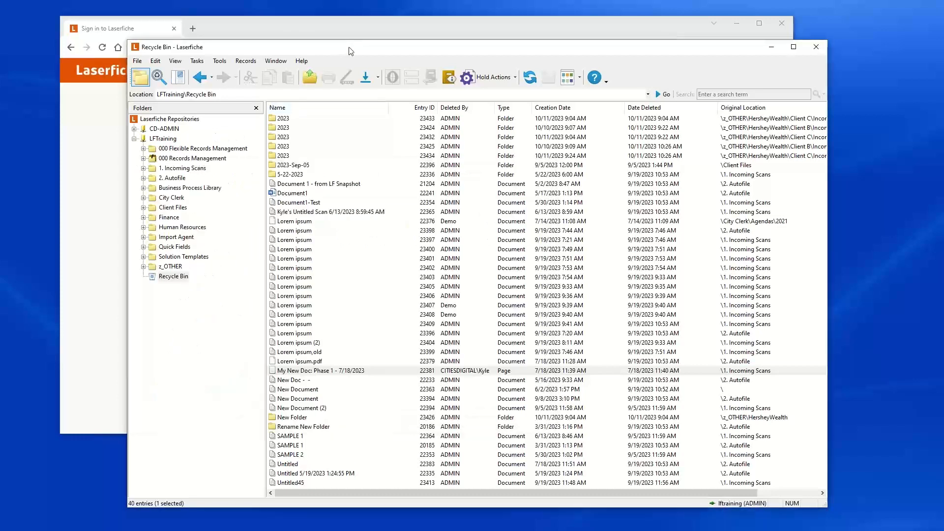
{"action": "left_click", "coordinate": [178, 158]}
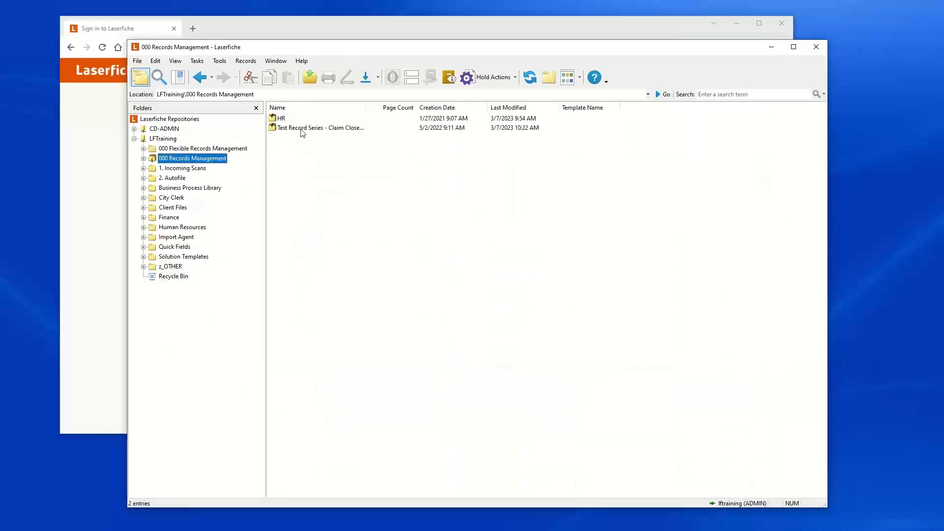
{"action": "double_click", "coordinate": [301, 129]}
{"action": "right_click", "coordinate": [289, 137]}
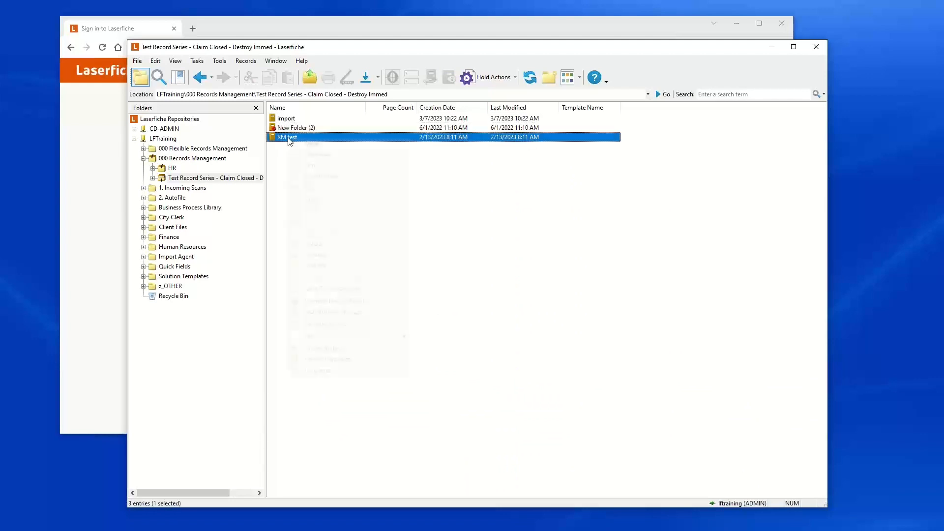
{"action": "left_click", "coordinate": [276, 163]}
{"action": "left_click", "coordinate": [289, 138]}
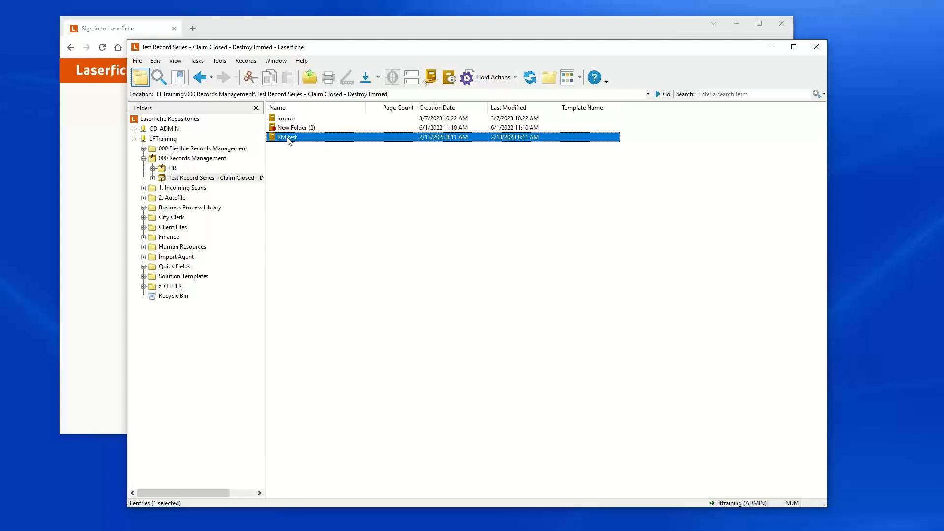
Step: Destroy the RM test record folder through Record Management Actions, confirming the destruction
{"action": "left_click", "coordinate": [246, 61]}
{"action": "left_click", "coordinate": [268, 62]}
{"action": "mouse_move", "coordinate": [255, 62]}
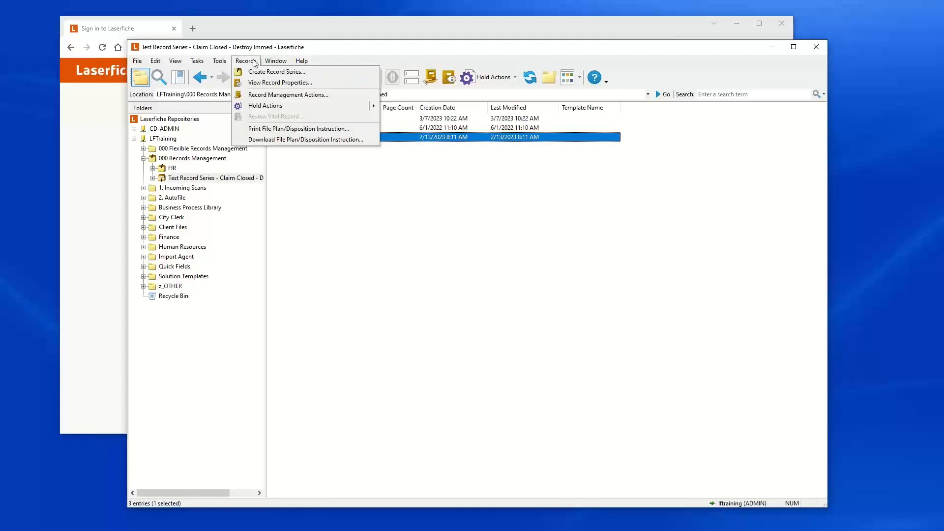
{"action": "left_click", "coordinate": [288, 95]}
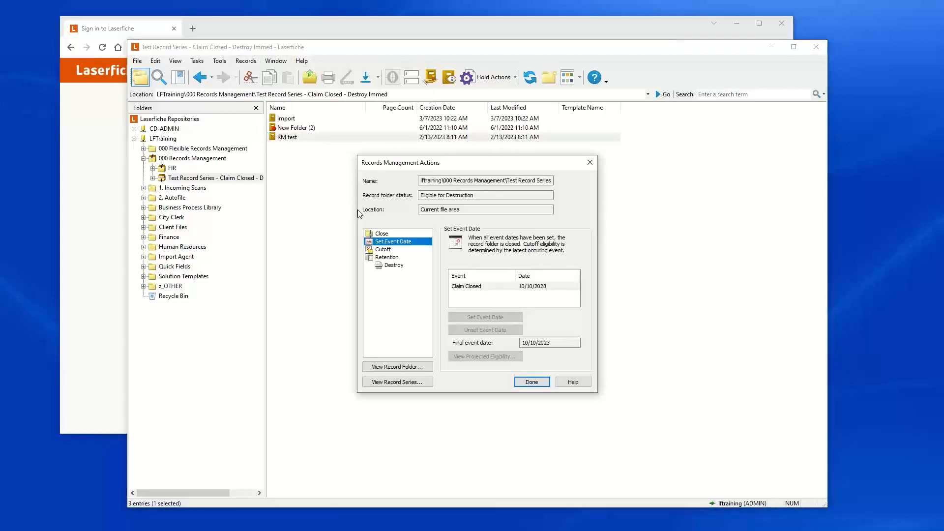
{"action": "left_click", "coordinate": [390, 265]}
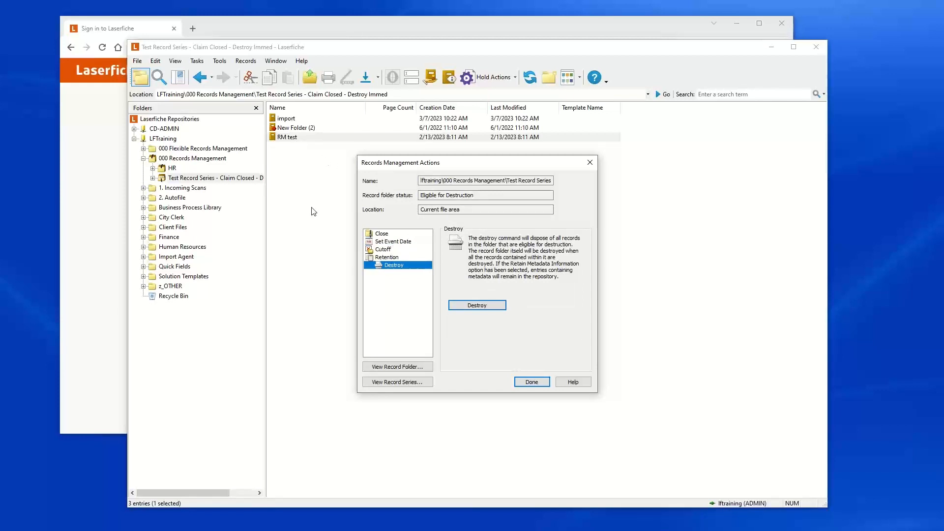
{"action": "left_click", "coordinate": [471, 307]}
{"action": "left_click", "coordinate": [474, 307]}
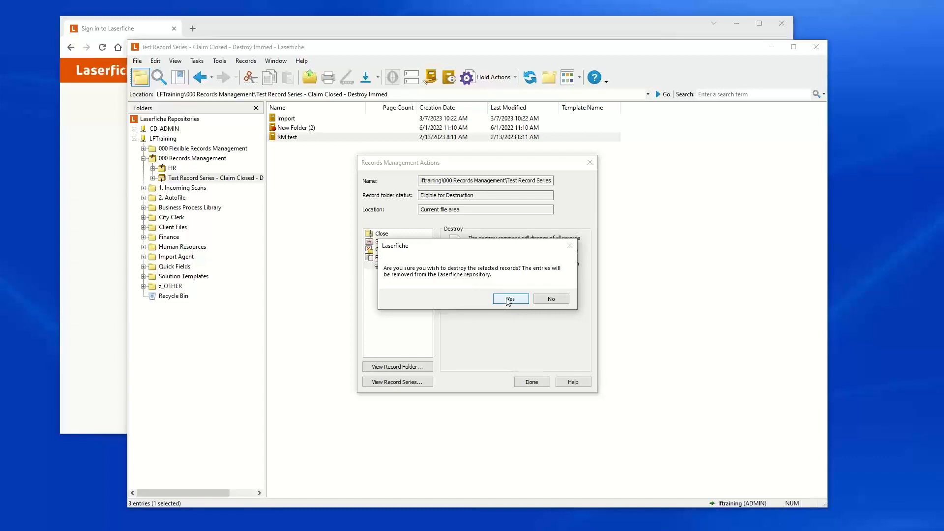
{"action": "left_click", "coordinate": [509, 299]}
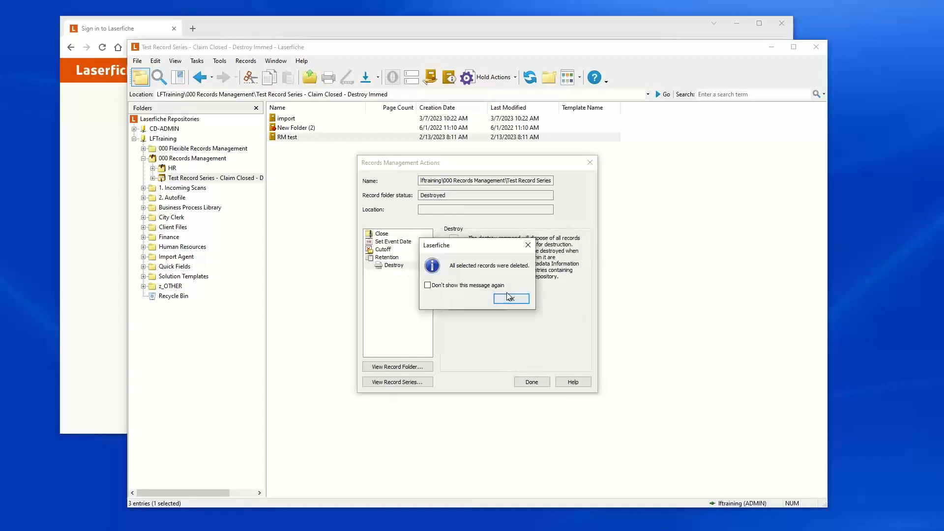
{"action": "left_click", "coordinate": [506, 302]}
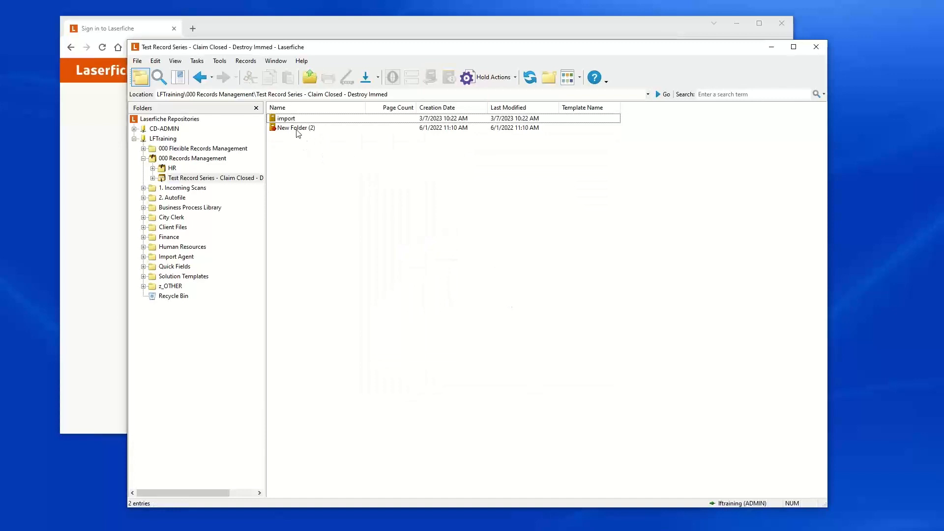
Step: Open the Recycle Bin and sort its entries by Date Deleted
{"action": "left_click", "coordinate": [183, 298]}
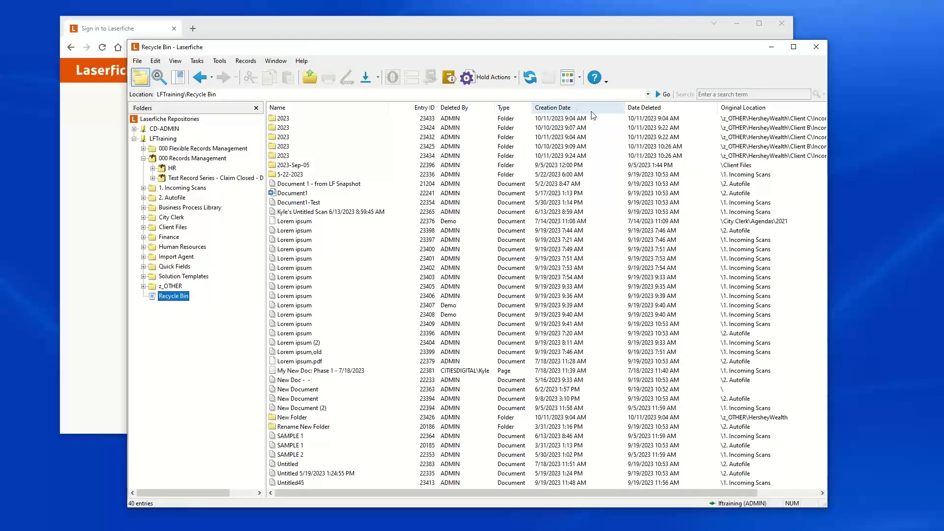
{"action": "left_click", "coordinate": [651, 110]}
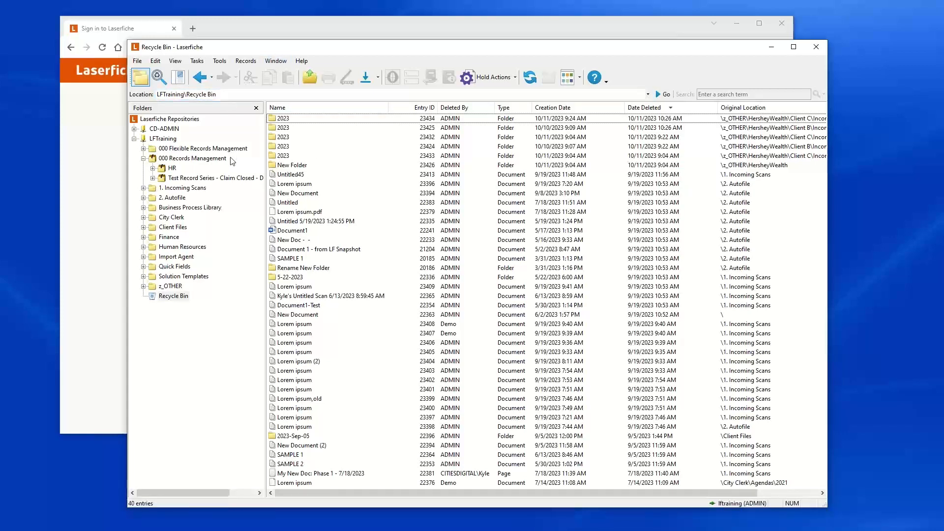
{"action": "left_click", "coordinate": [164, 139]}
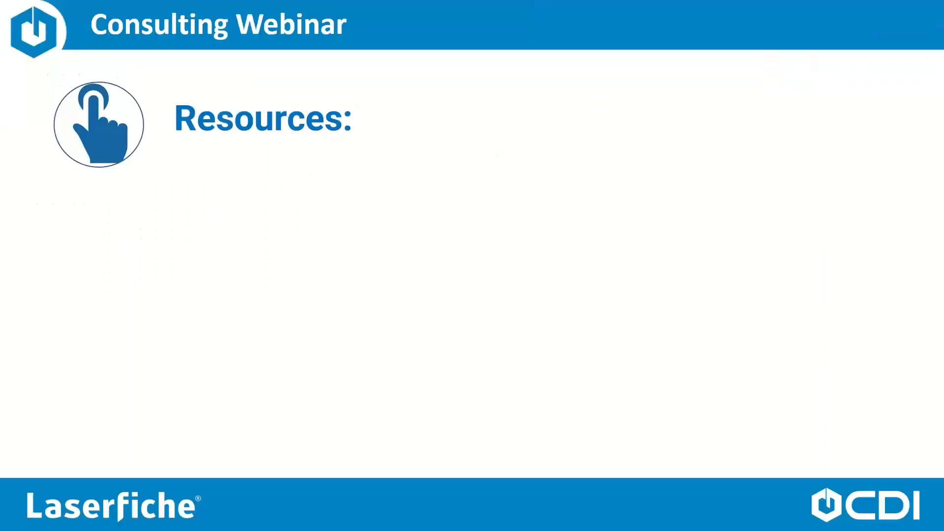
{"action": "left_click", "coordinate": [220, 338]}
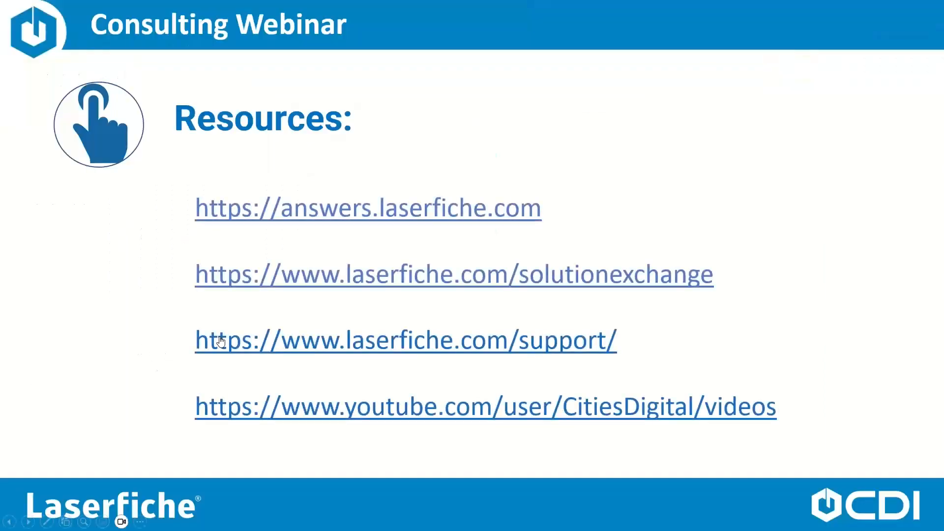